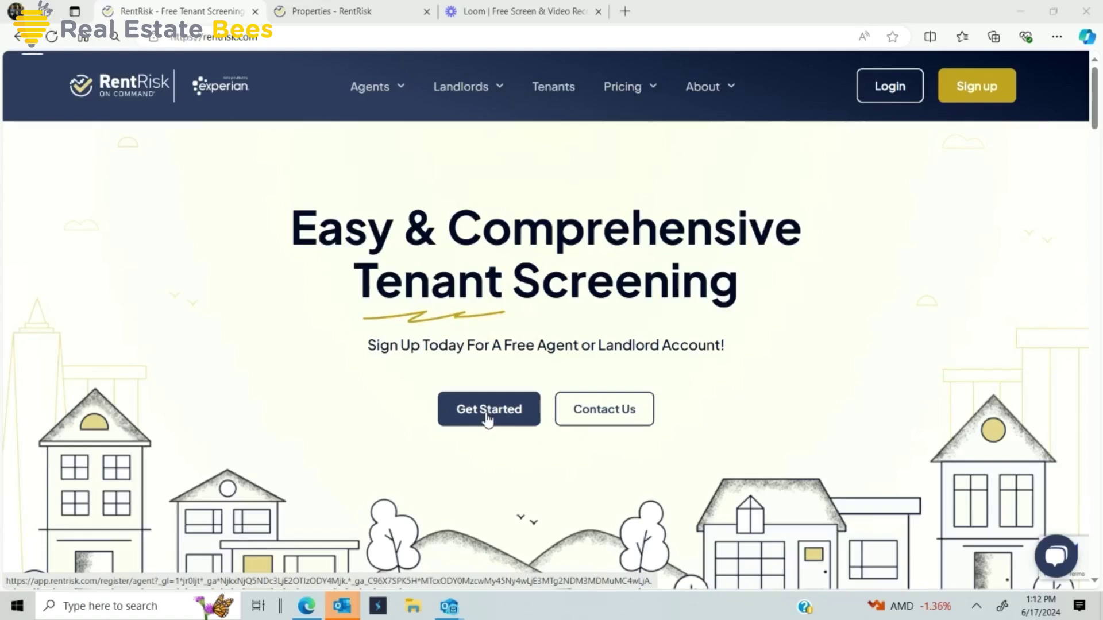
View the free agent/landlord account registration form, and switch to the account's Properties list
left_click(487, 409)
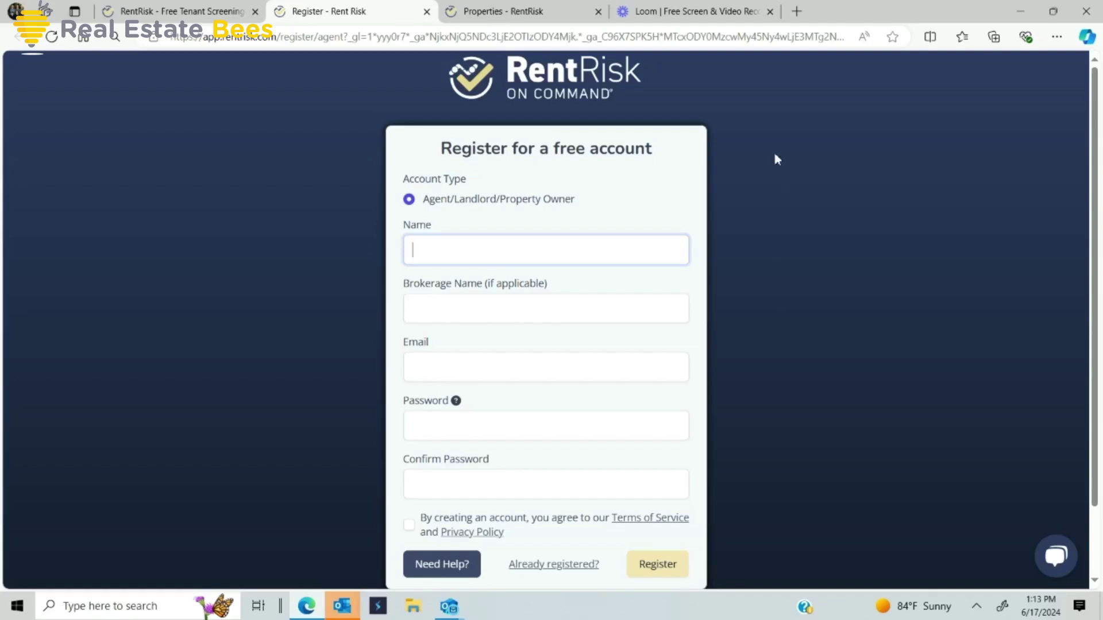
left_click(502, 13)
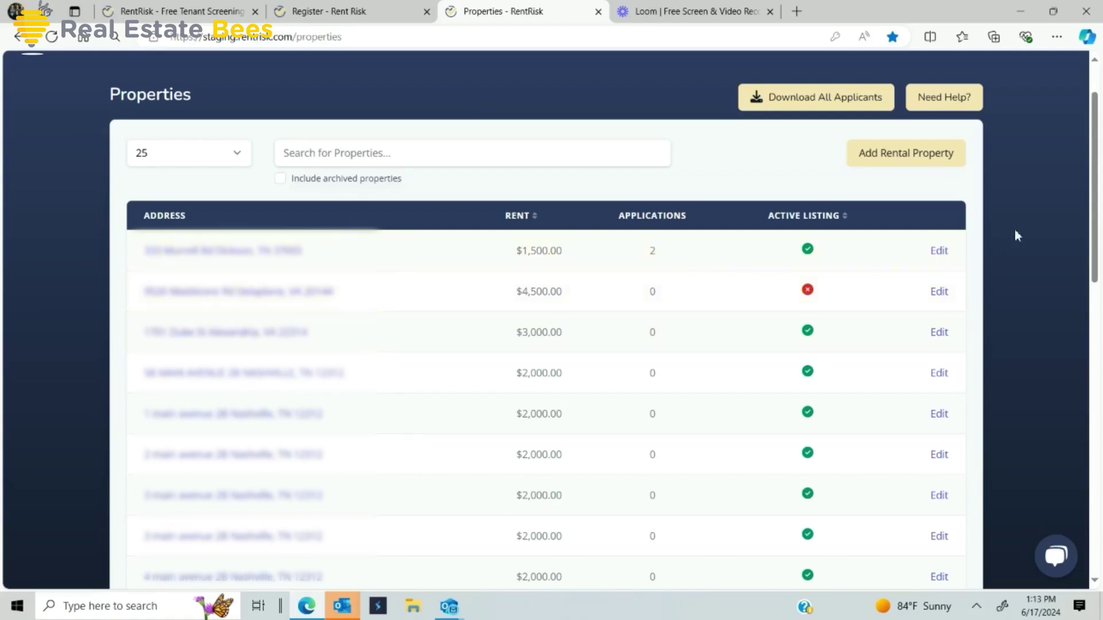
scroll(1096, 250, "up", 2)
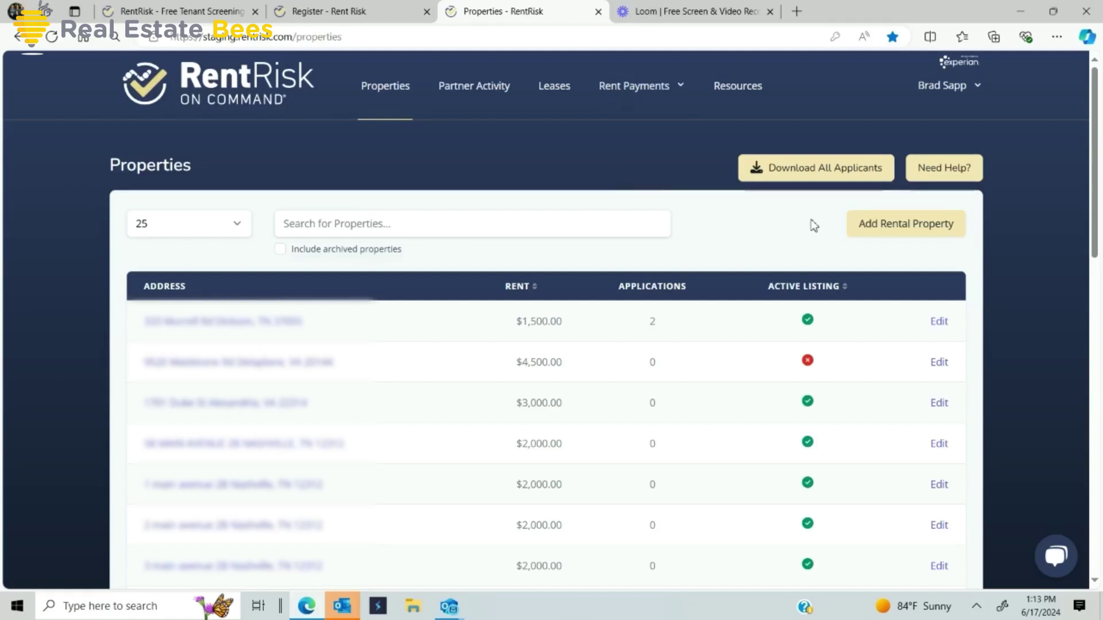
Start a new rental property with the owner's name filled in and its street address chosen through the address lookup
left_click(883, 232)
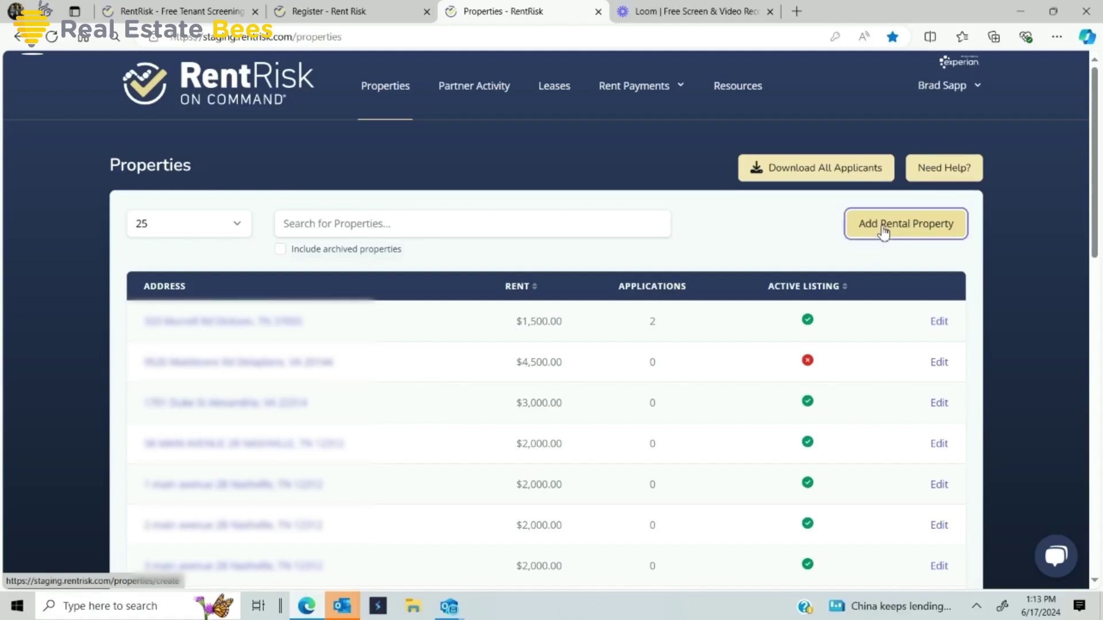
left_click(324, 261)
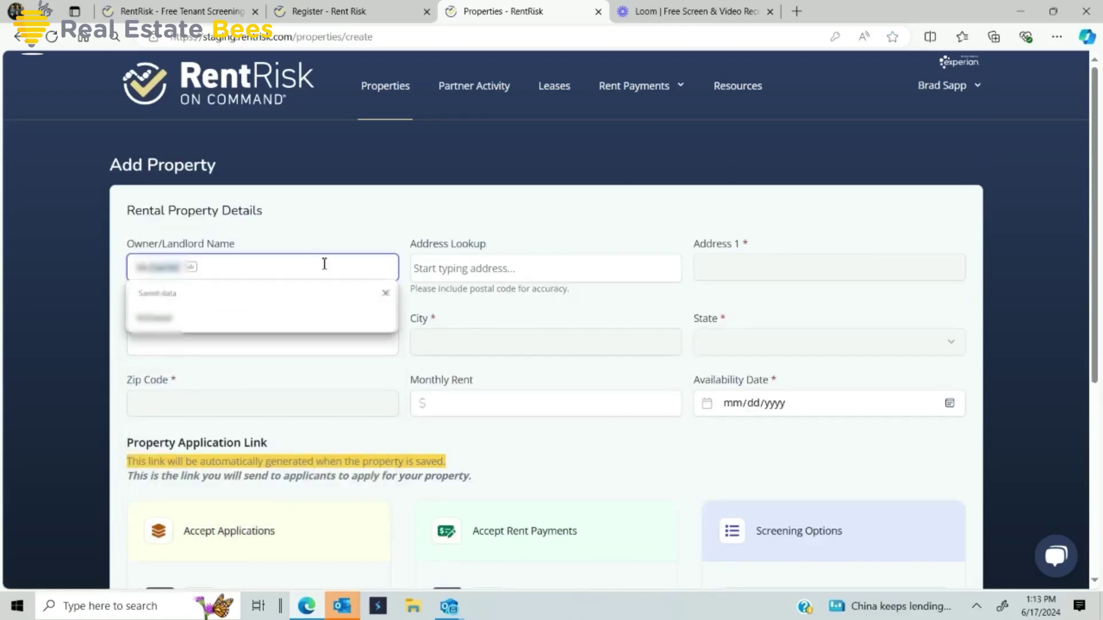
key("Escape")
key("Tab")
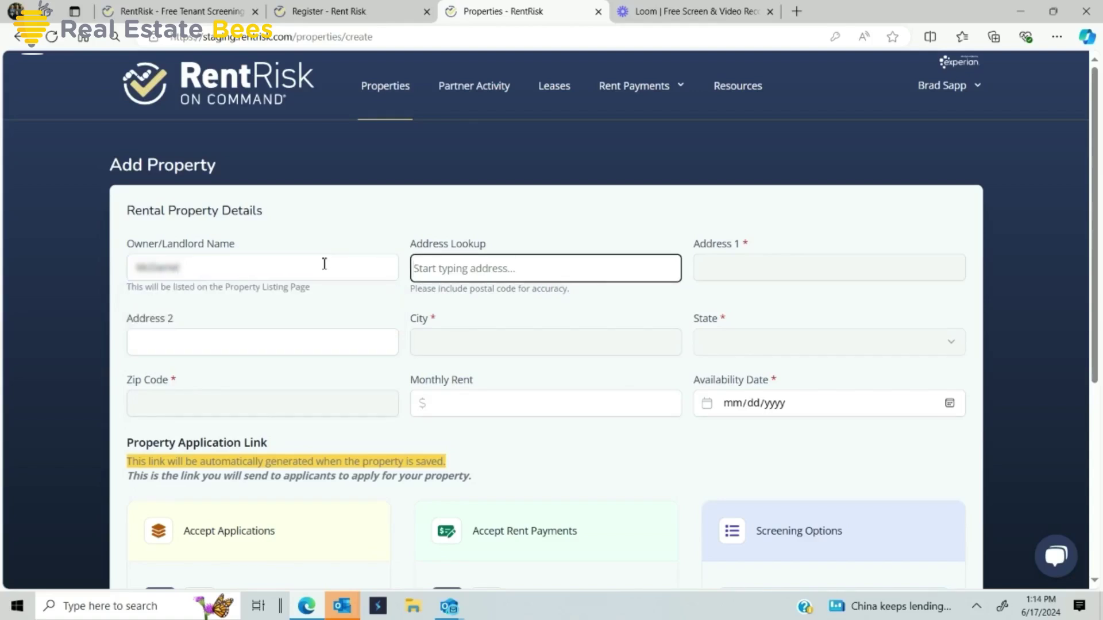
type("####")
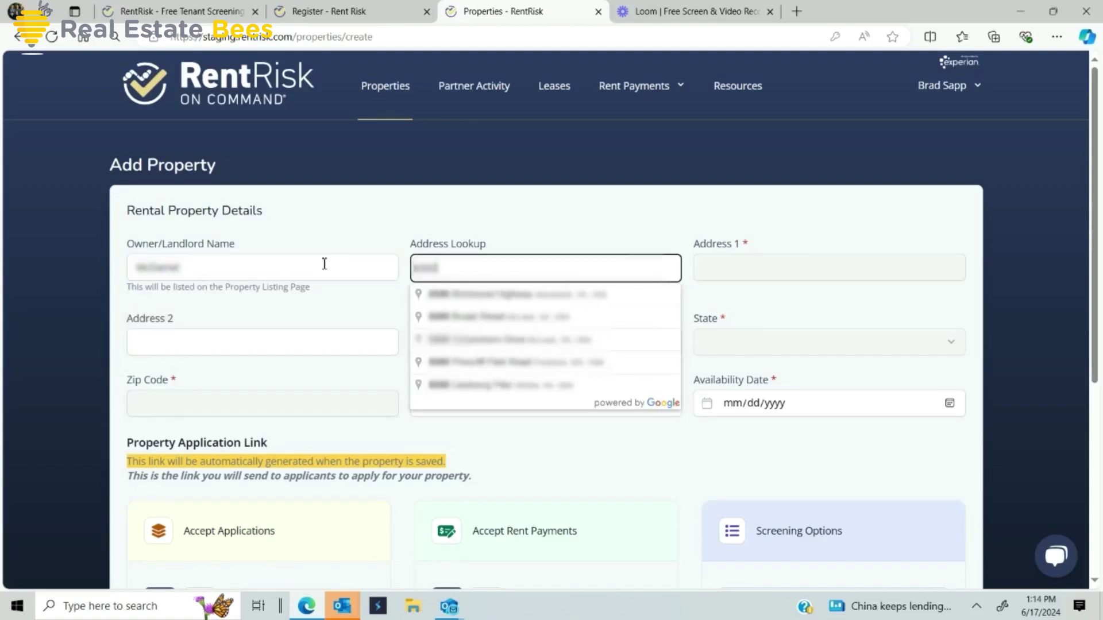
type(" W Main")
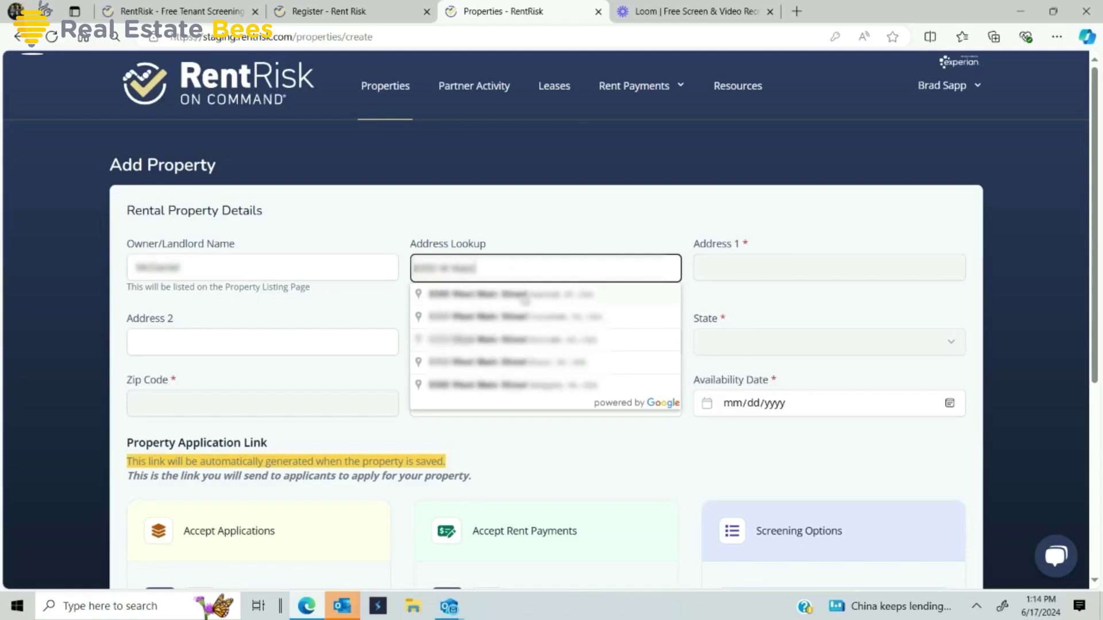
left_click(525, 301)
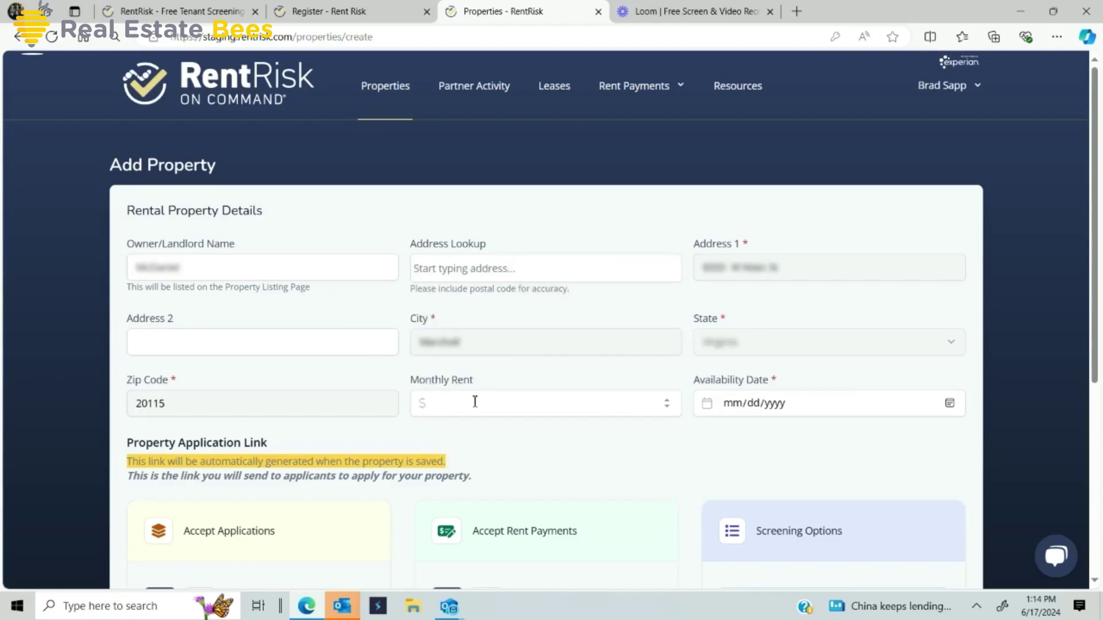
Set the property's monthly rent to 2500 and its availability date to 07/01/2024
left_click(469, 403)
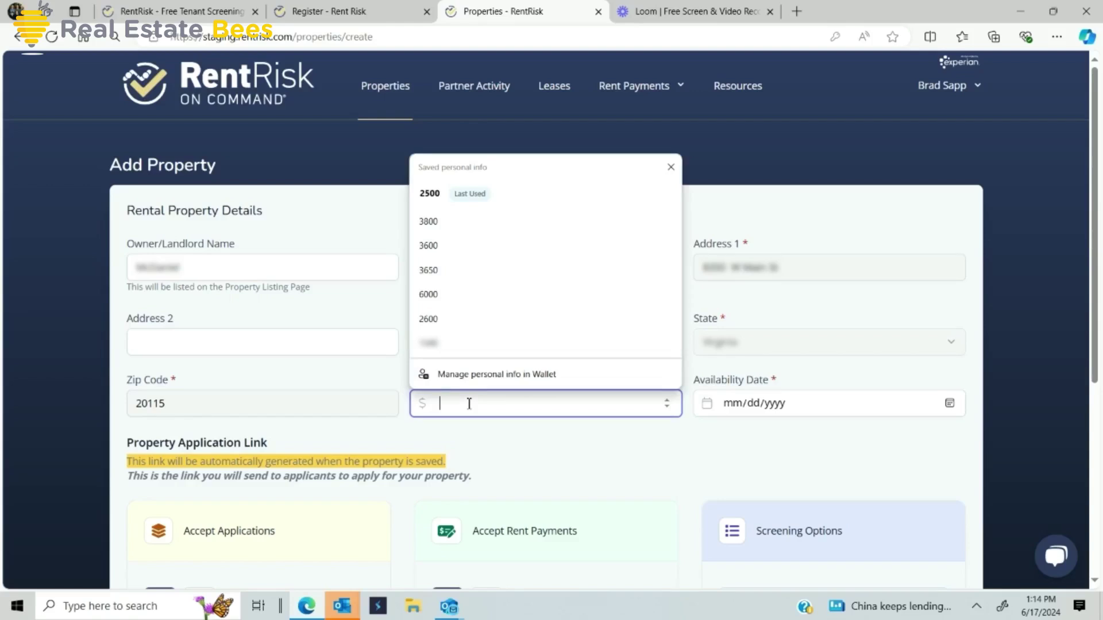
type("2500")
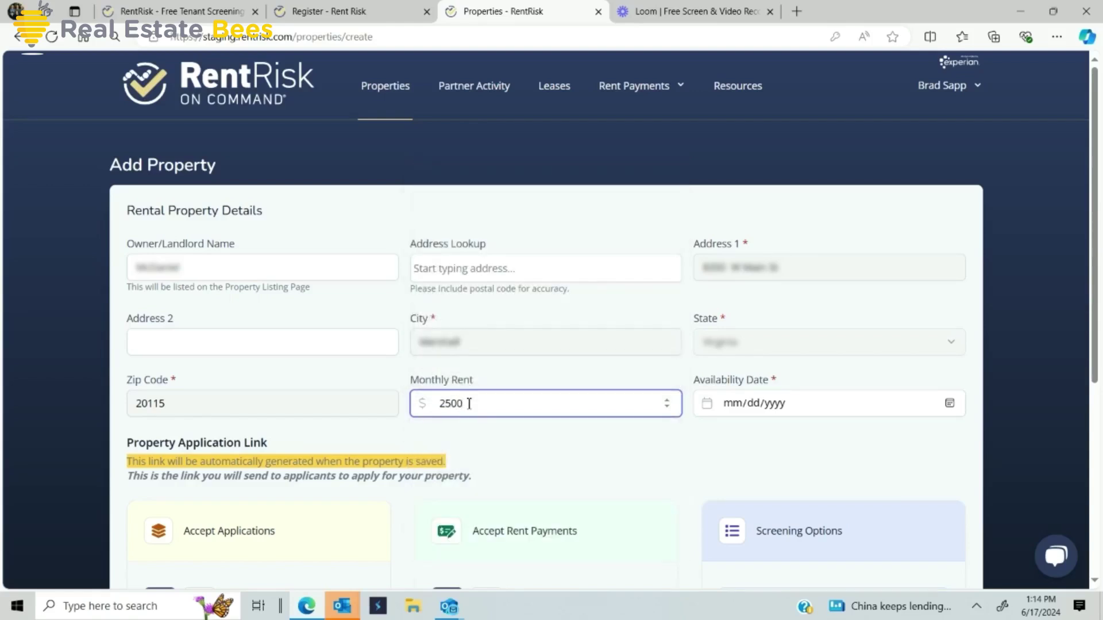
left_click(949, 403)
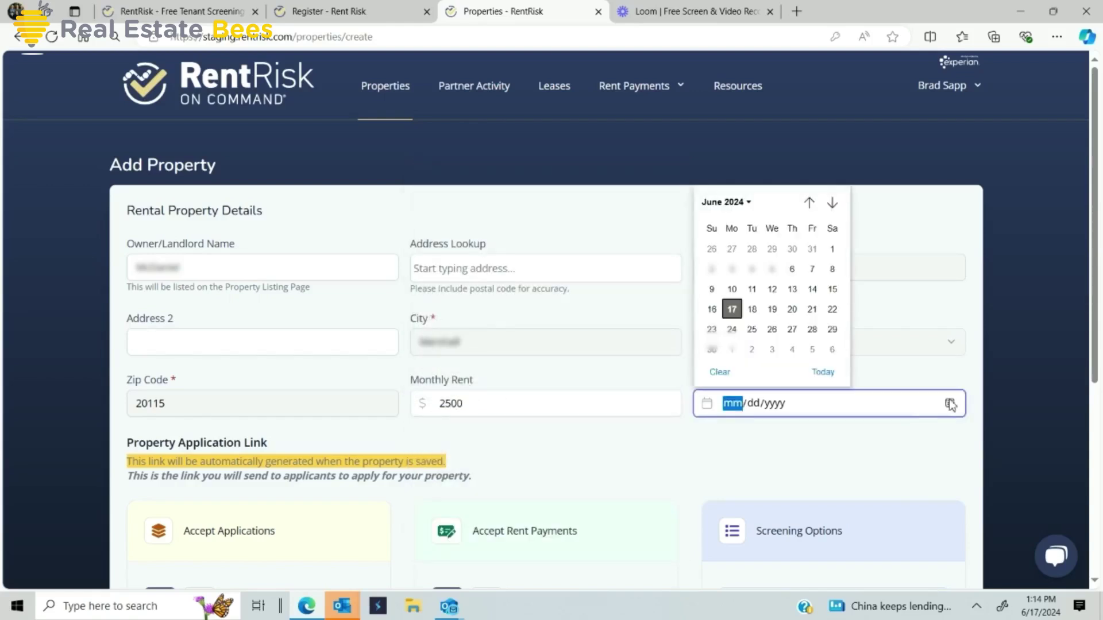
left_click(731, 349)
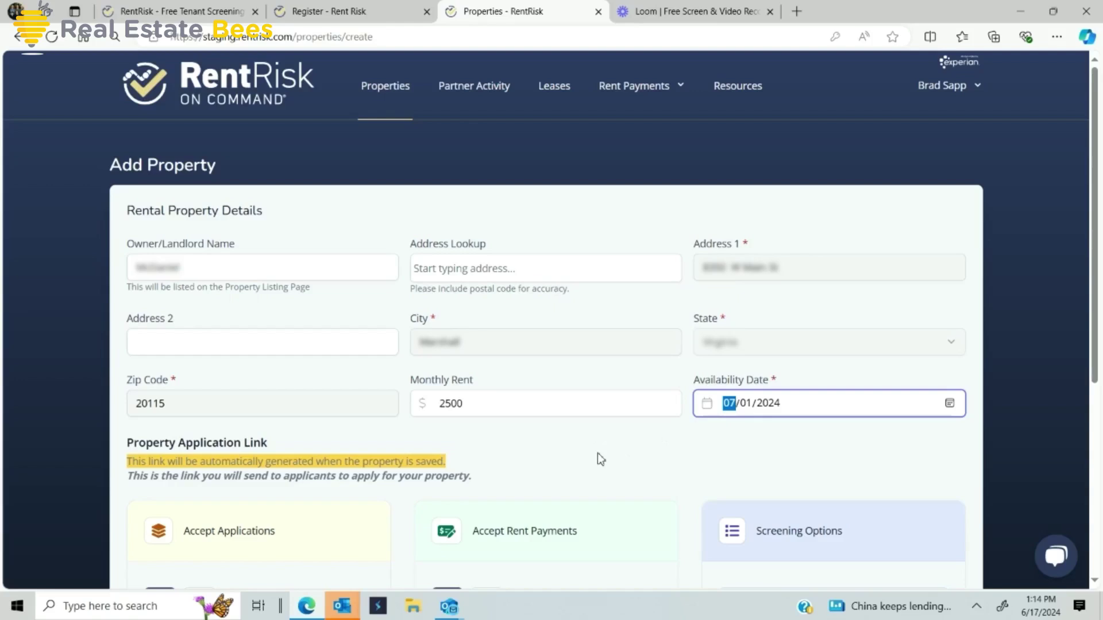
Set Accept Rent Payments to No for the new property and save the listing
left_click_drag(1094, 362, 1099, 488)
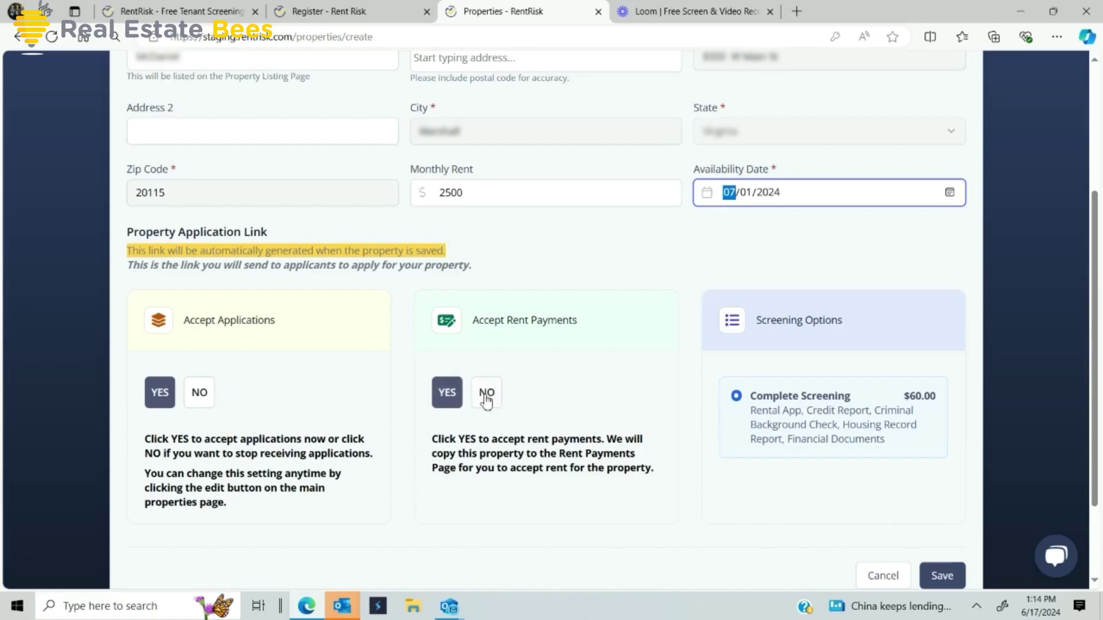
left_click(486, 396)
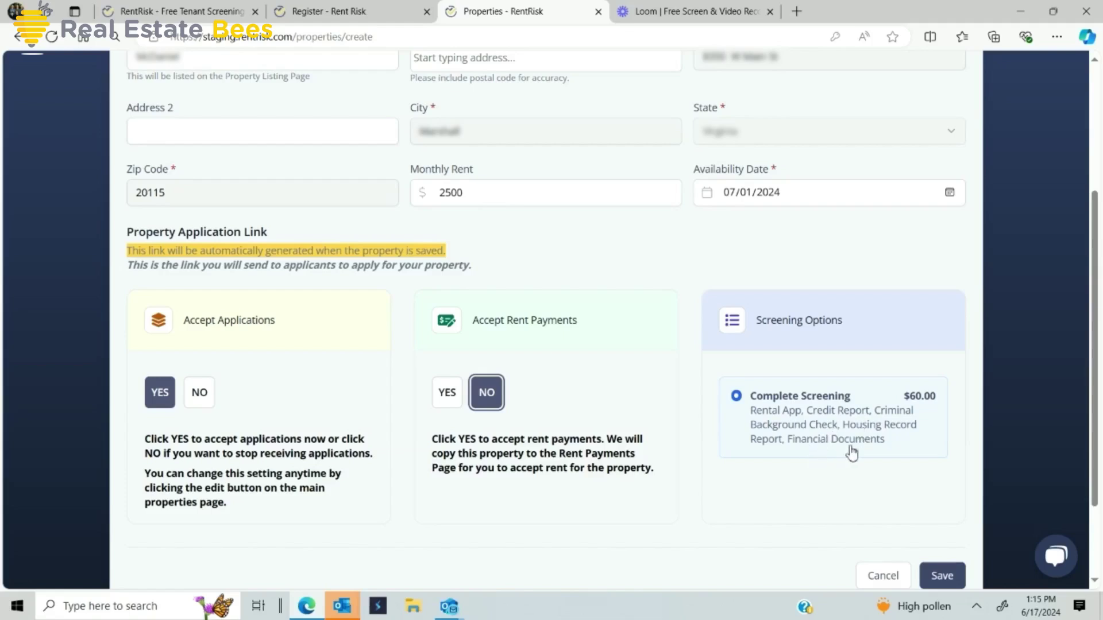
left_click(944, 575)
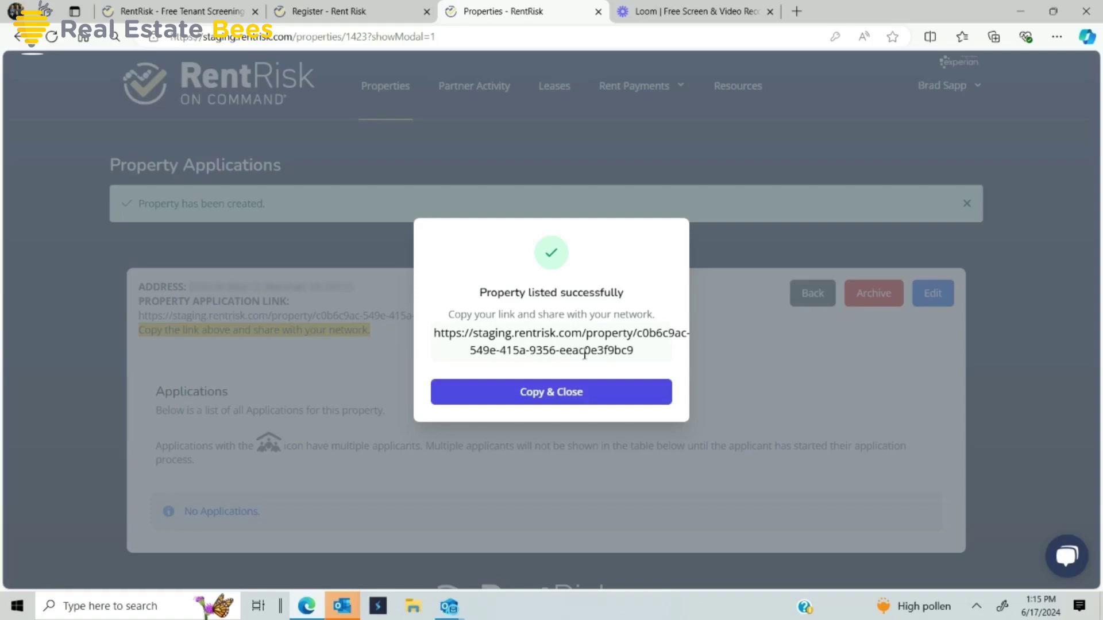
Copy the new property's application link for sharing with applicants
left_click(562, 392)
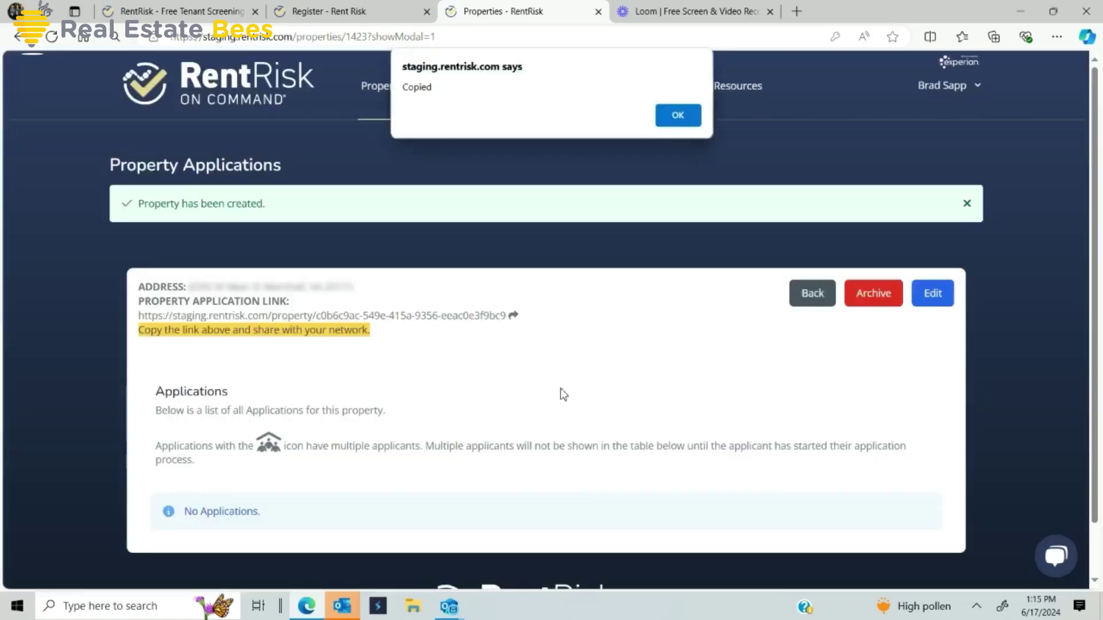
left_click(678, 118)
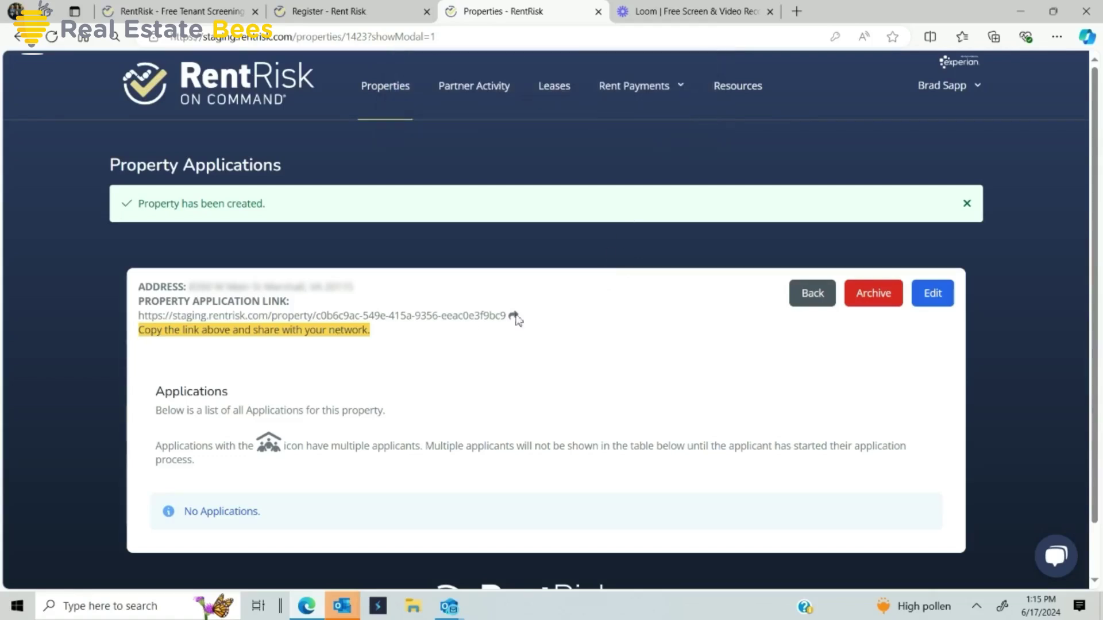
left_click(298, 320)
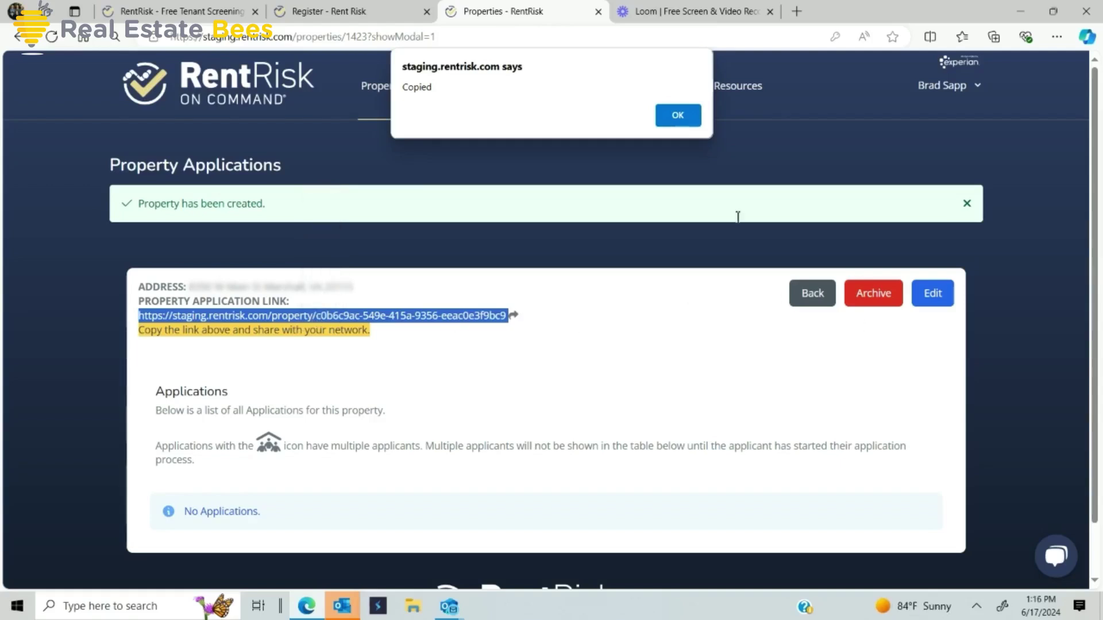
left_click(678, 116)
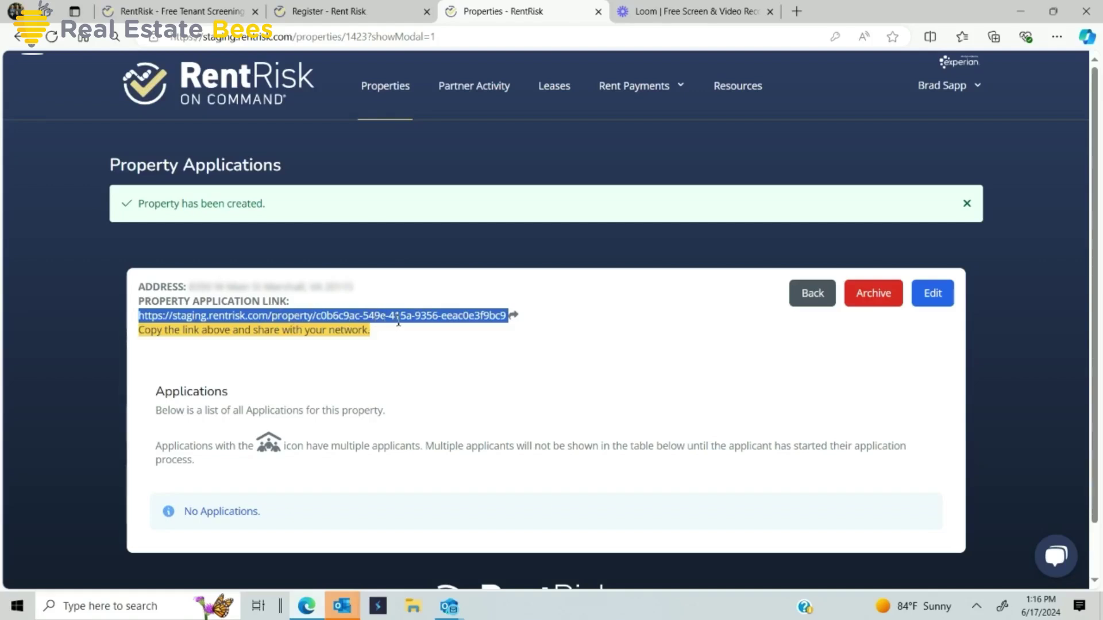
Return to the properties list and open the multiple-applicant application started 11/28/2023 for the $1,500 rental
left_click(815, 298)
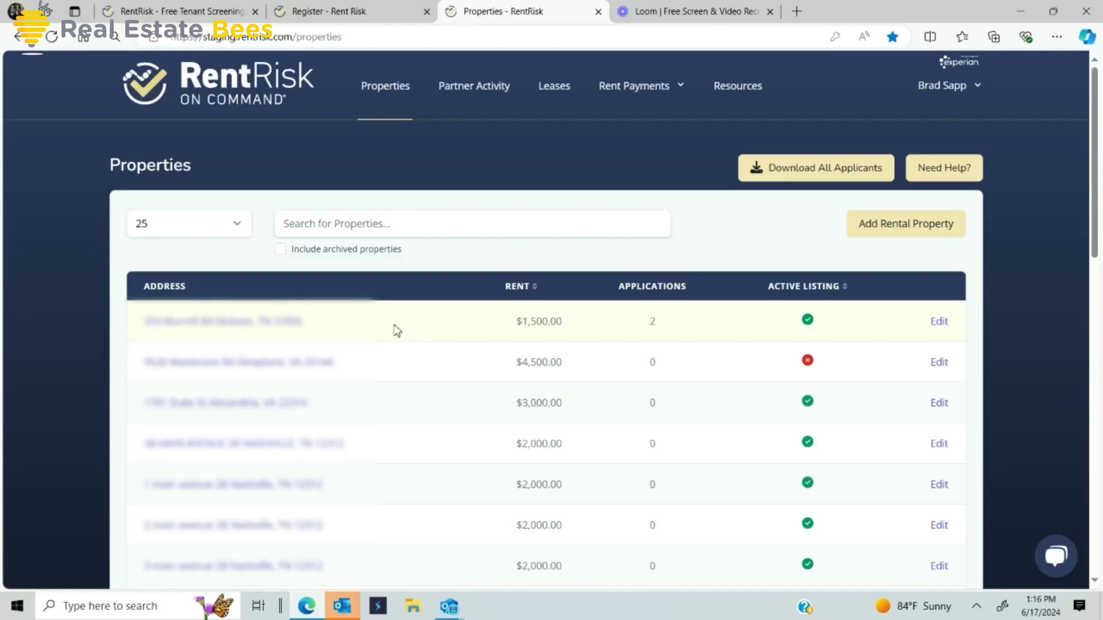
left_click(274, 326)
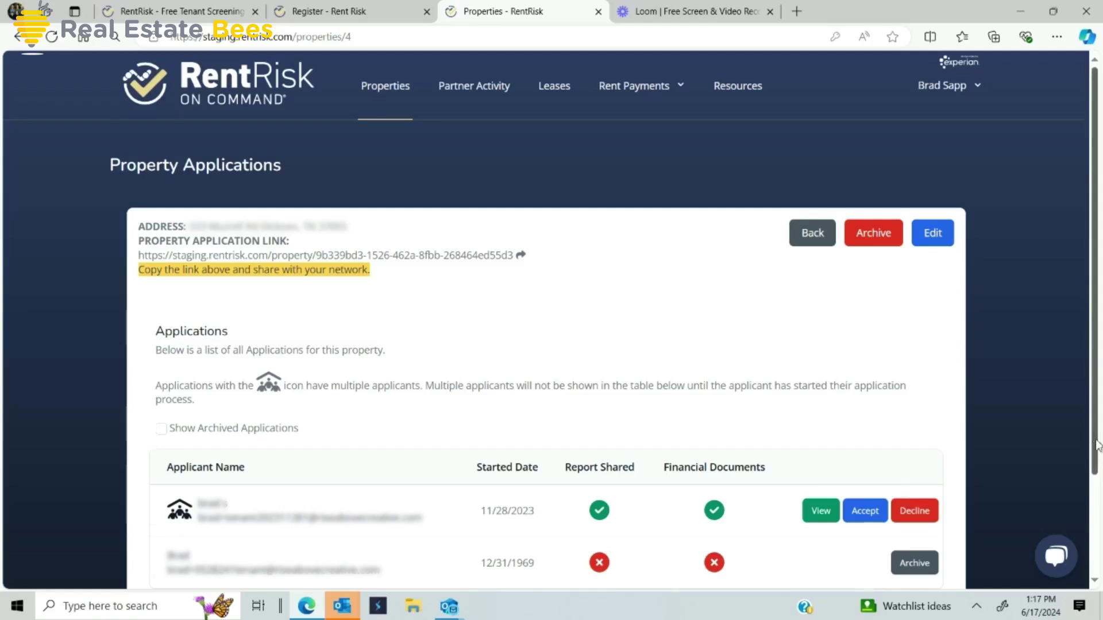
scroll(1094, 438, "down", 2)
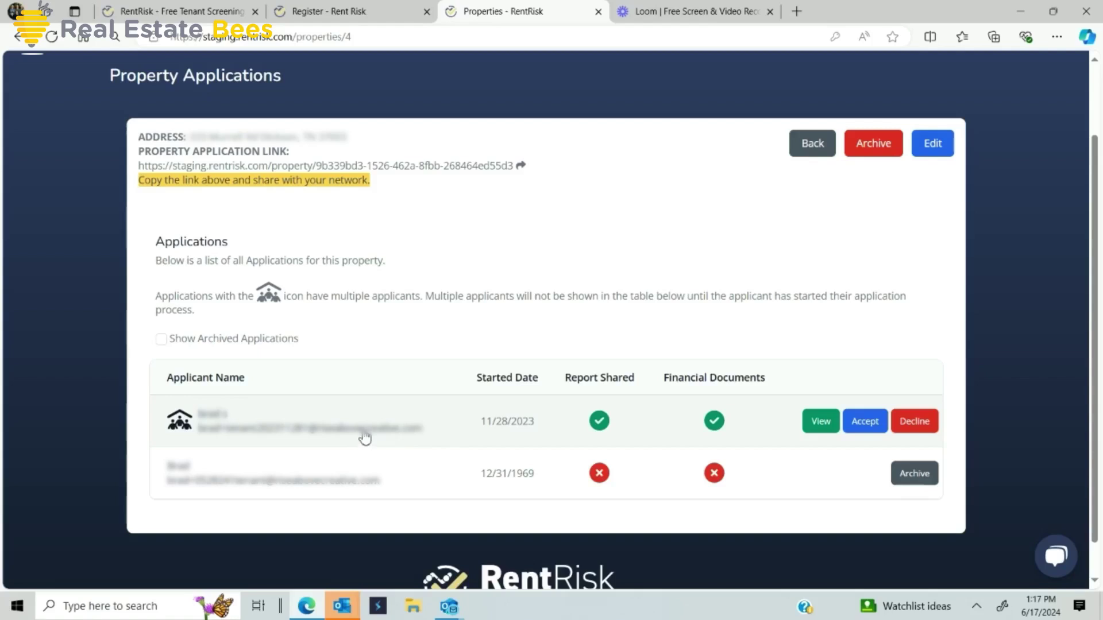
left_click(328, 425)
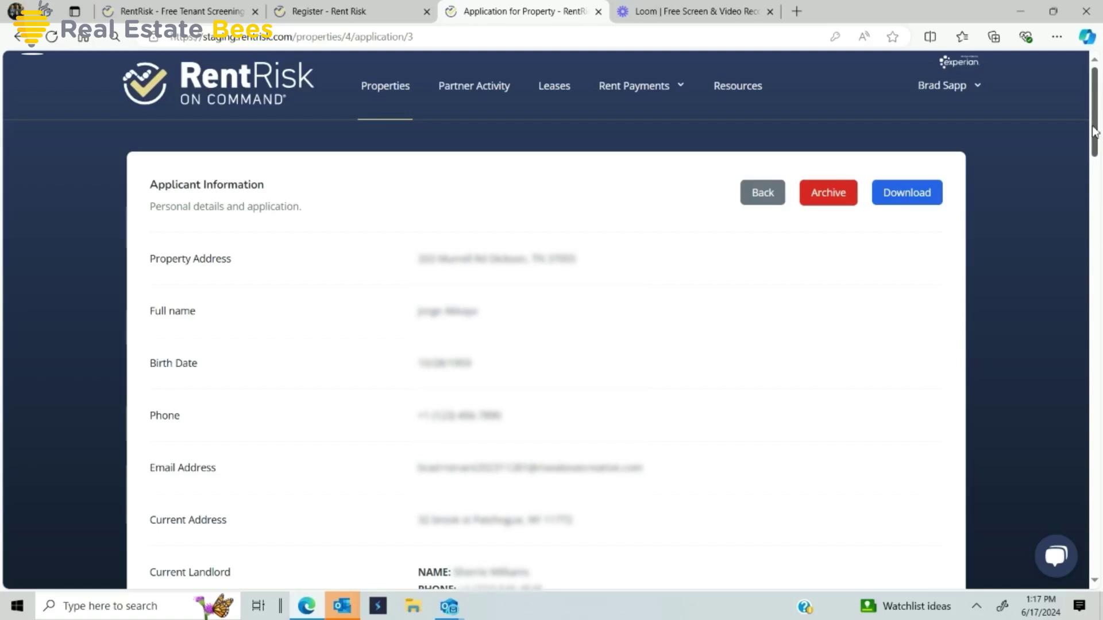
Examine the whole application, including landlord history, income, lease wishes, financial documents, additional applicants and the authorization signature
left_click_drag(1095, 132, 1100, 189)
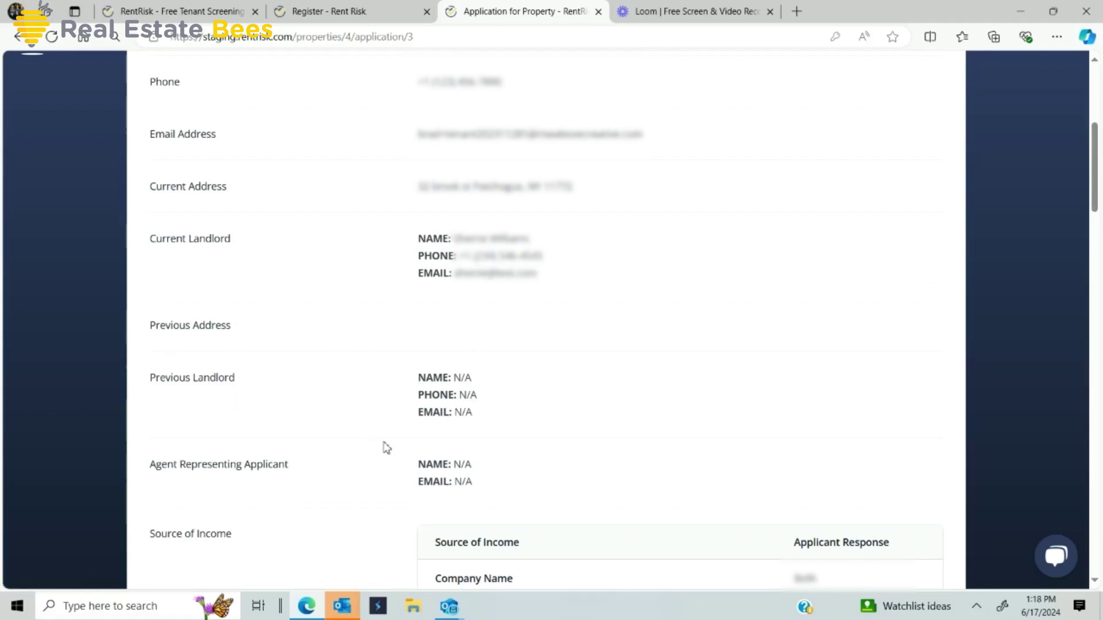
scroll(387, 448, "down", 3)
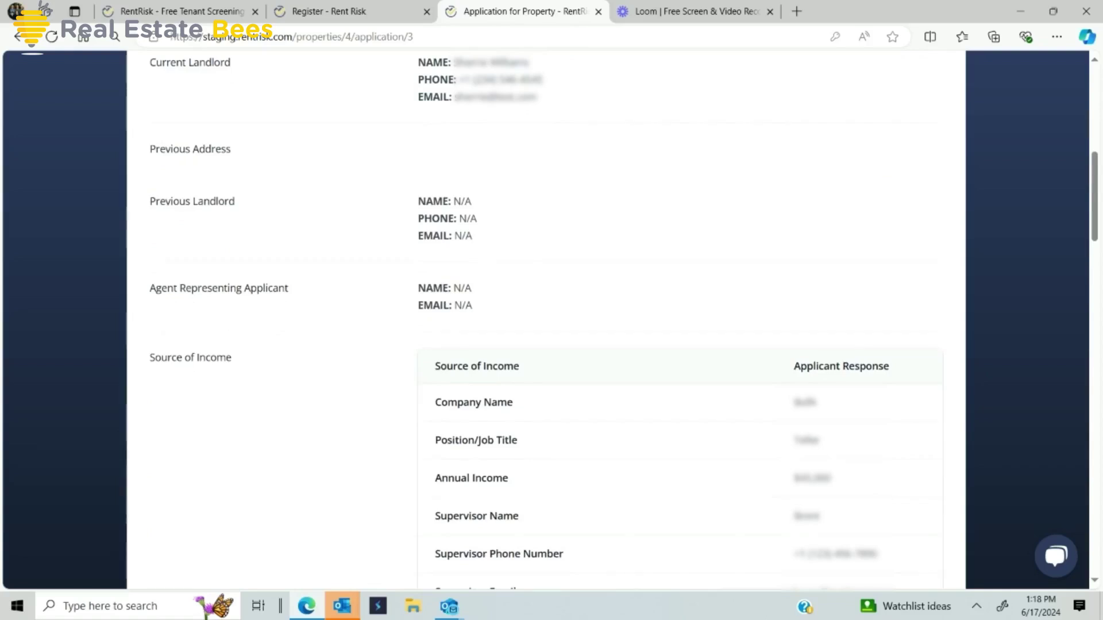
scroll(413, 307, "down", 3)
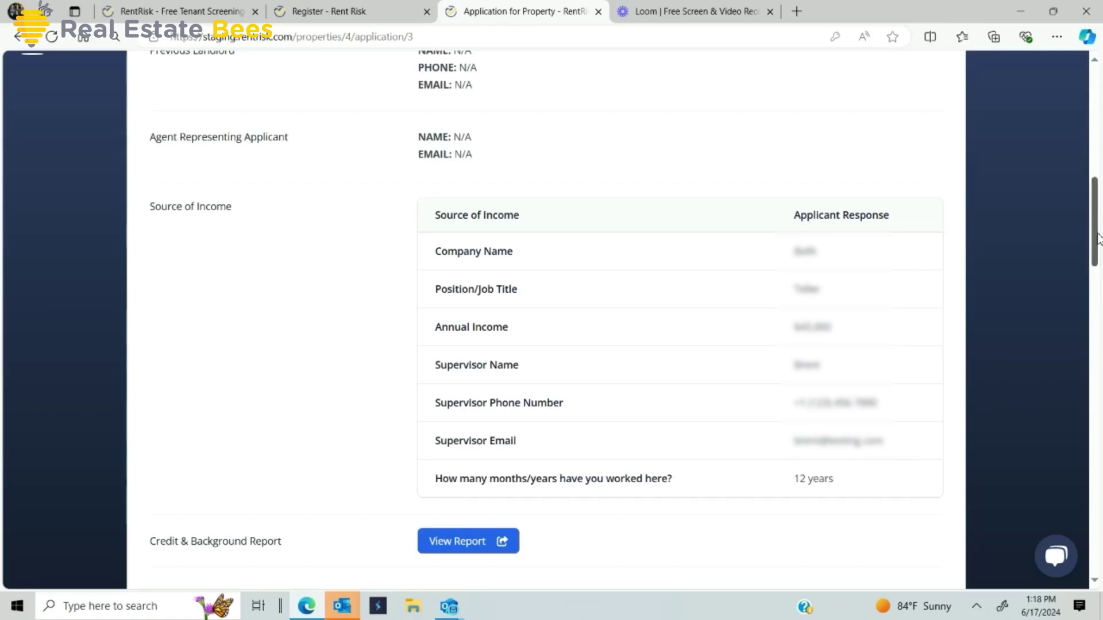
scroll(1100, 267, "down", 2)
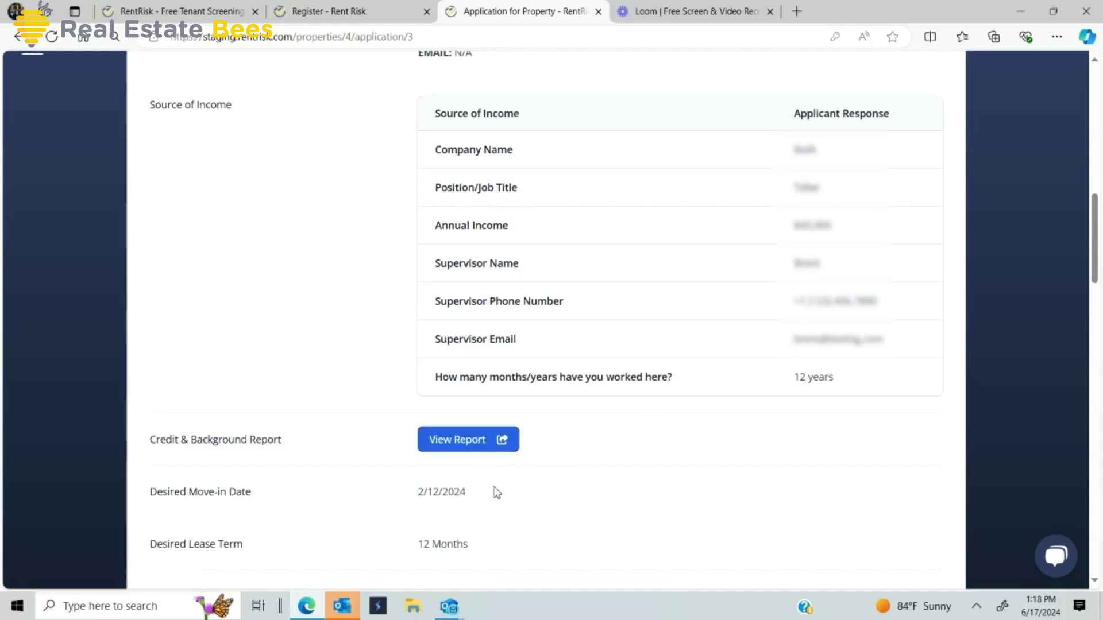
scroll(471, 313, "down", 5)
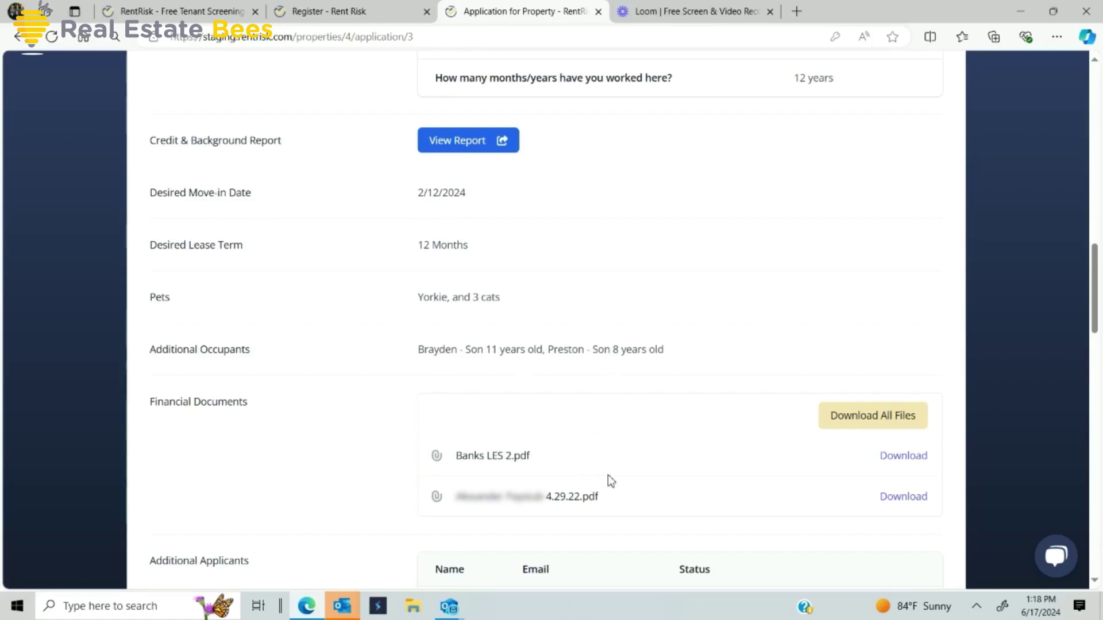
scroll(611, 482, "down", 3)
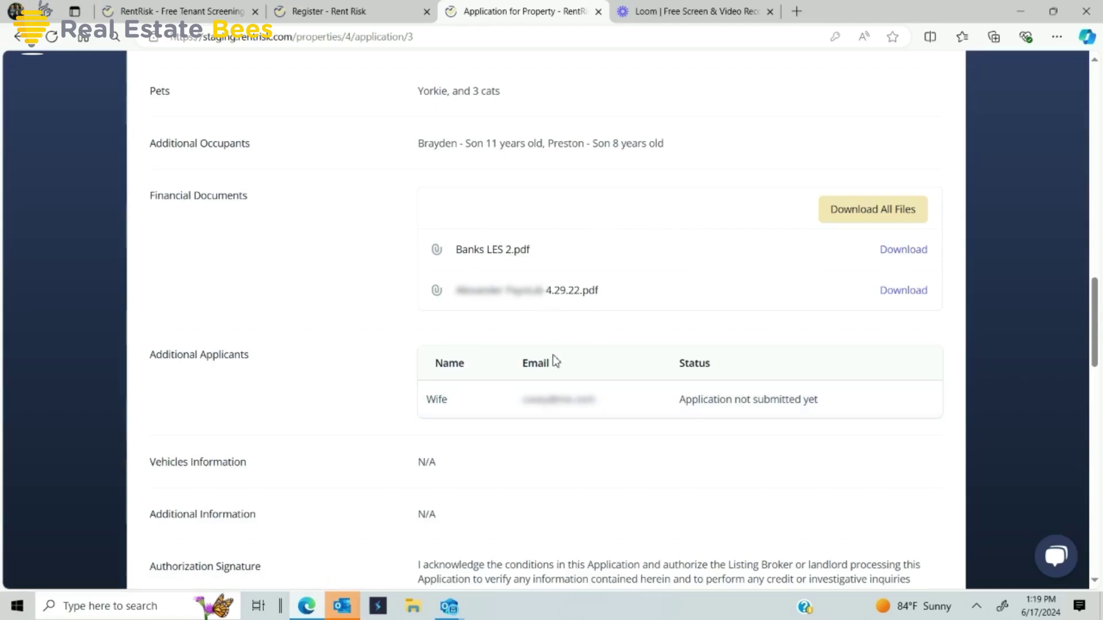
scroll(540, 345, "down", 3)
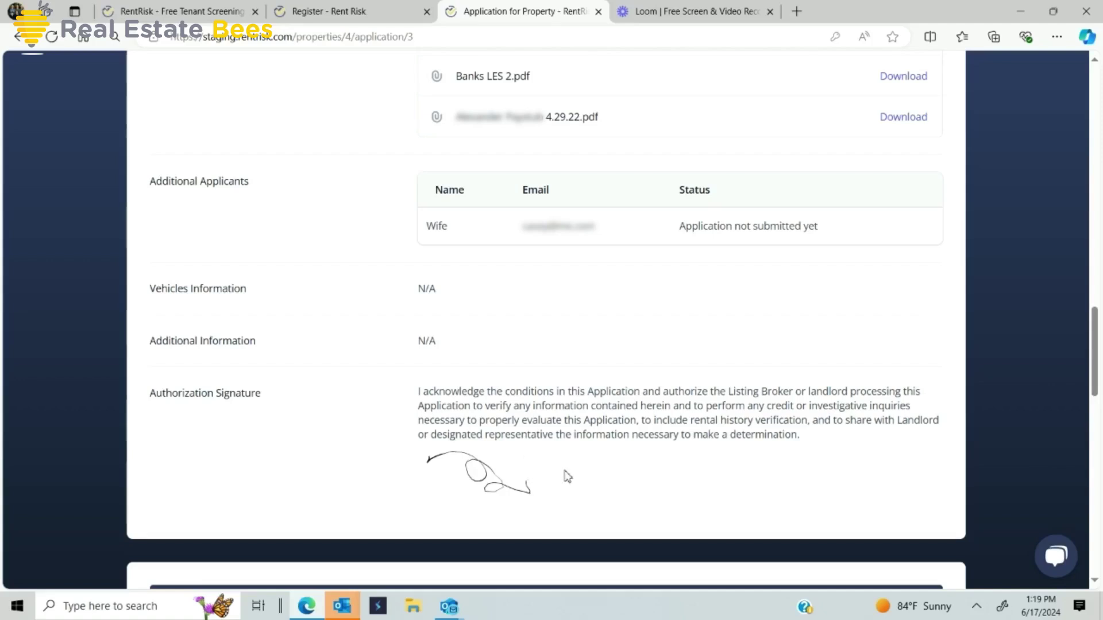
scroll(568, 476, "down", 4)
scroll(568, 477, "up", 3)
scroll(546, 321, "up", 20)
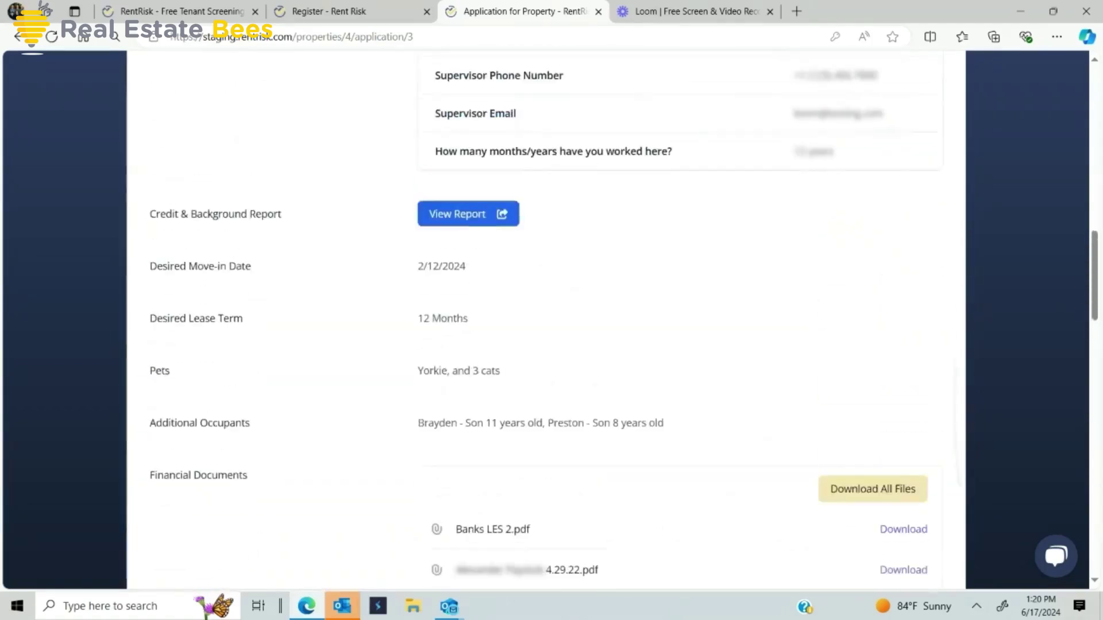
scroll(546, 322, "up", 4)
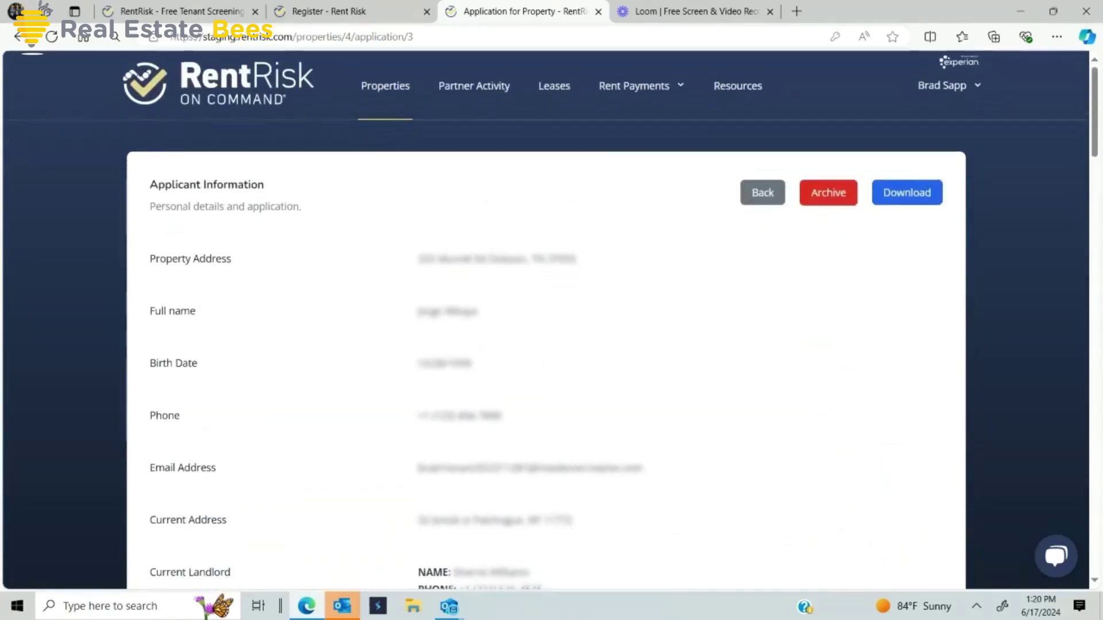
Review the downloadable Application Details document for this applicant and return to the online application
left_click(907, 194)
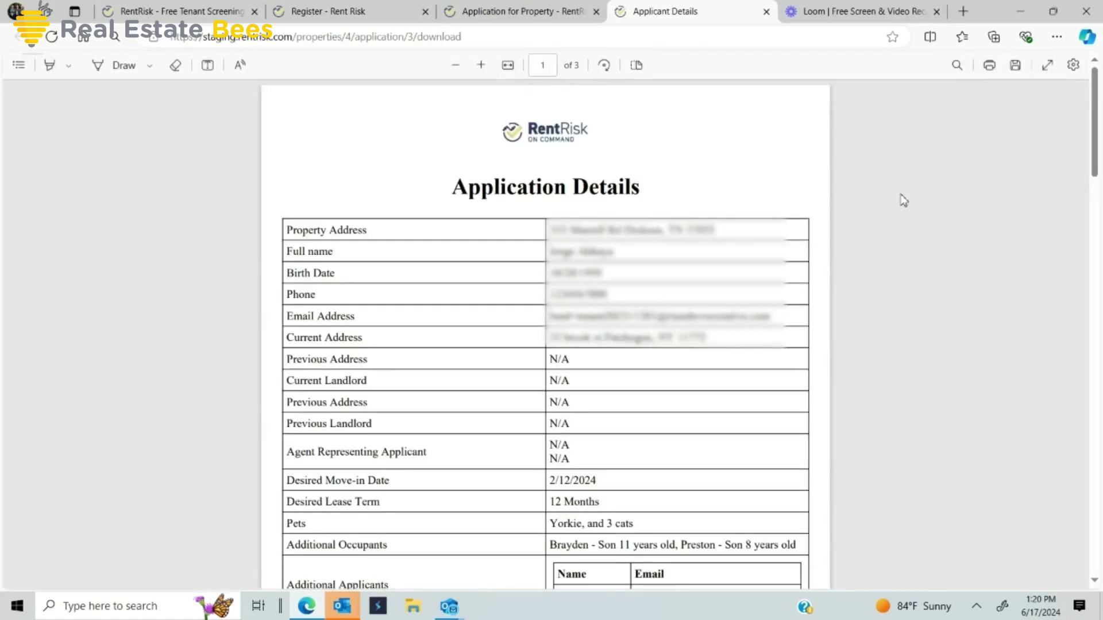
scroll(758, 324, "down", 3)
scroll(546, 333, "down", 5)
scroll(546, 333, "up", 3)
key("ctrl+shift+Tab")
scroll(798, 488, "down", 8)
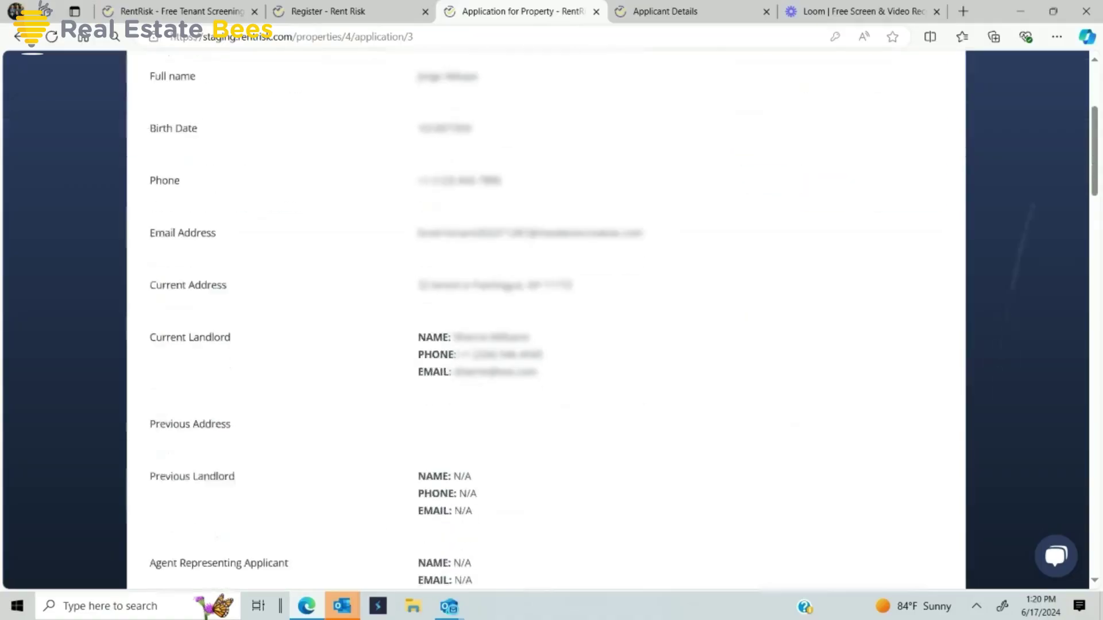
Open the applicant's Credit & Background Report and examine the credit history, collection accounts and public record sections
scroll(546, 319, "down", 6)
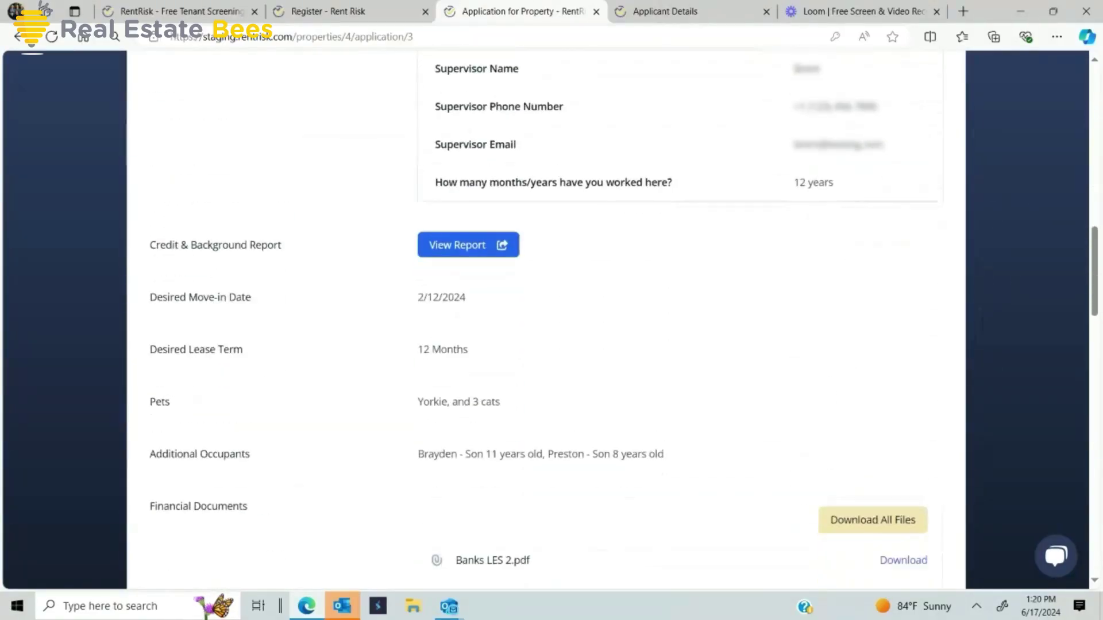
left_click(493, 249)
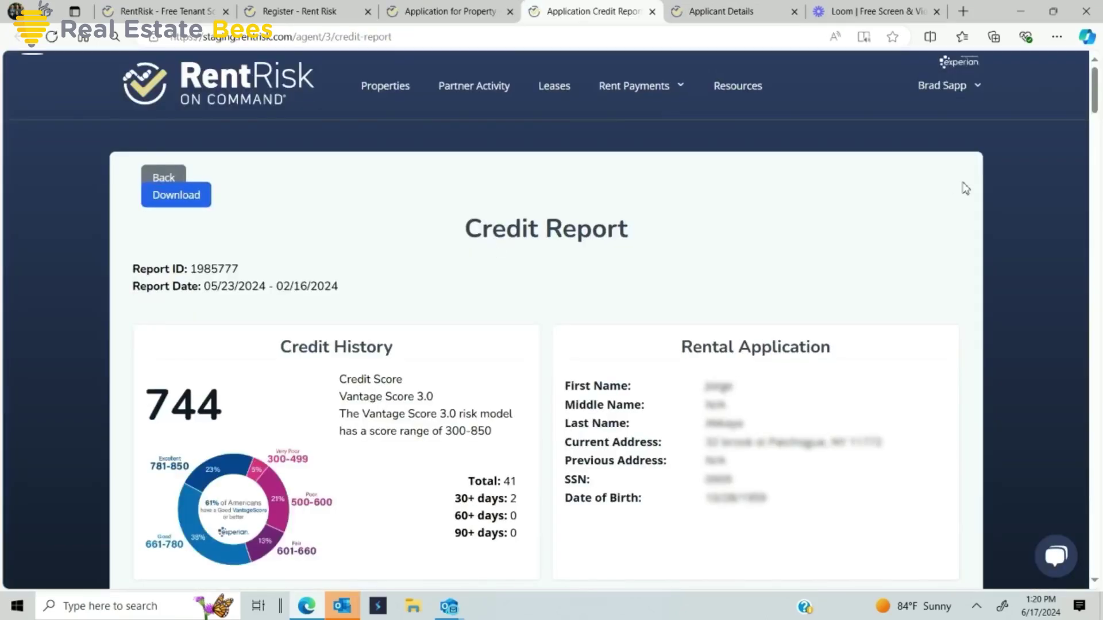
left_click_drag(1096, 106, 1101, 148)
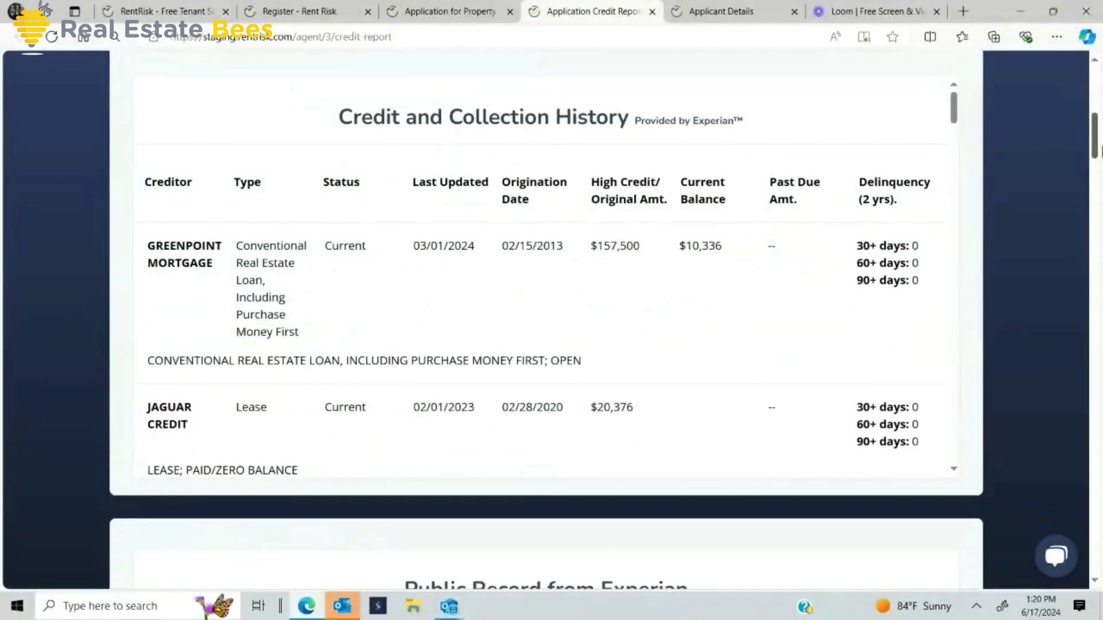
left_click_drag(956, 103, 957, 364)
scroll(1022, 345, "down", 8)
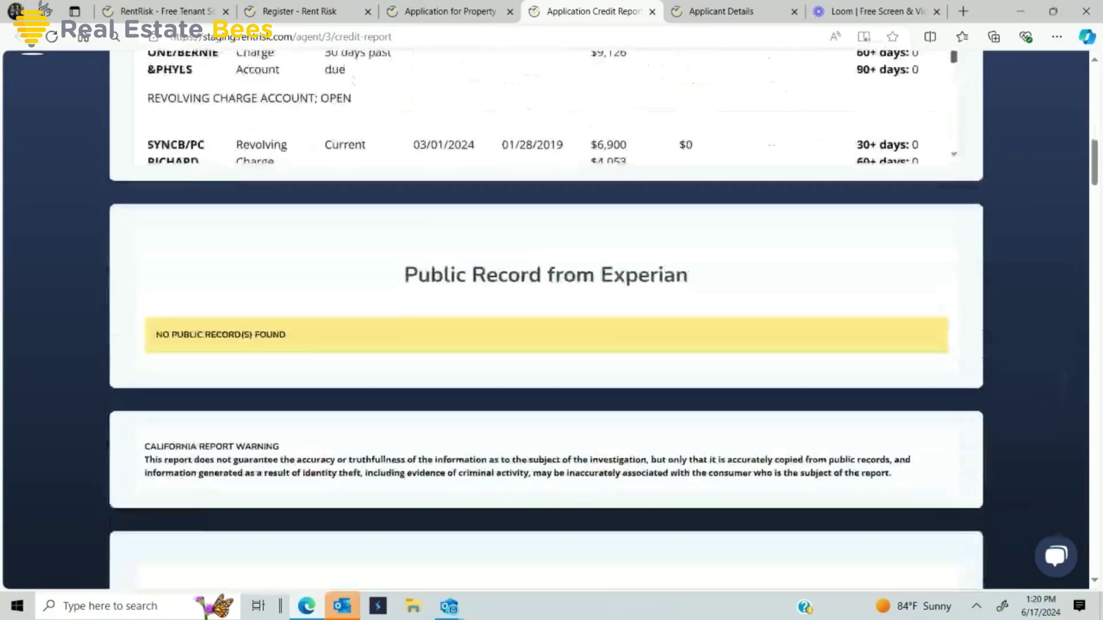
Examine the Criminal Record Search section of the report, including the charges and subject details of each record
scroll(546, 322, "down", 6)
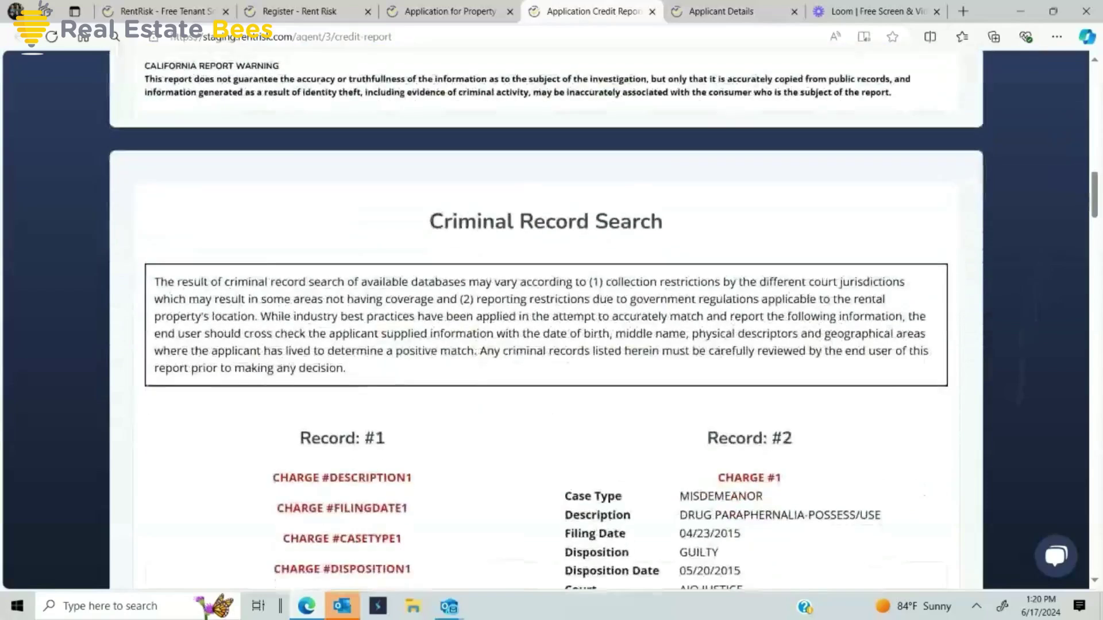
scroll(545, 322, "down", 5)
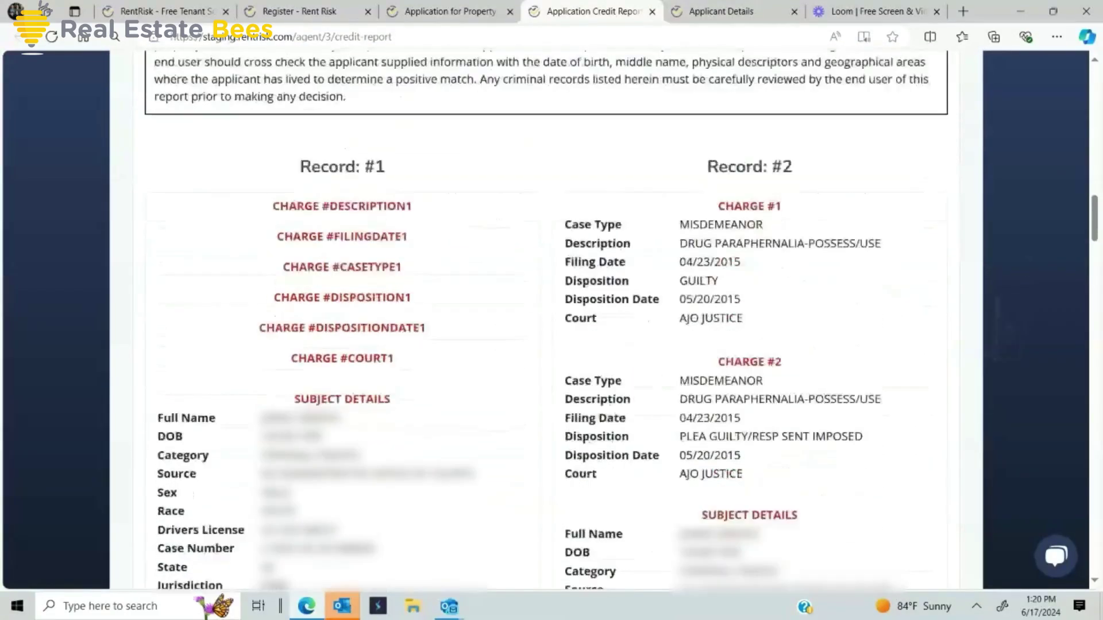
scroll(545, 322, "down", 8)
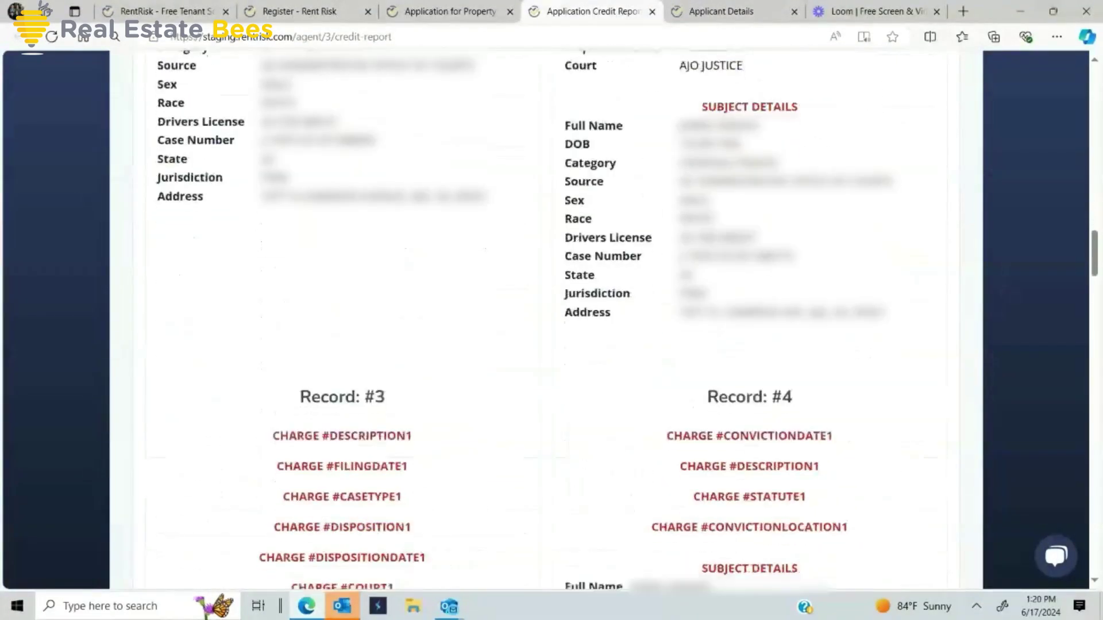
scroll(546, 322, "down", 8)
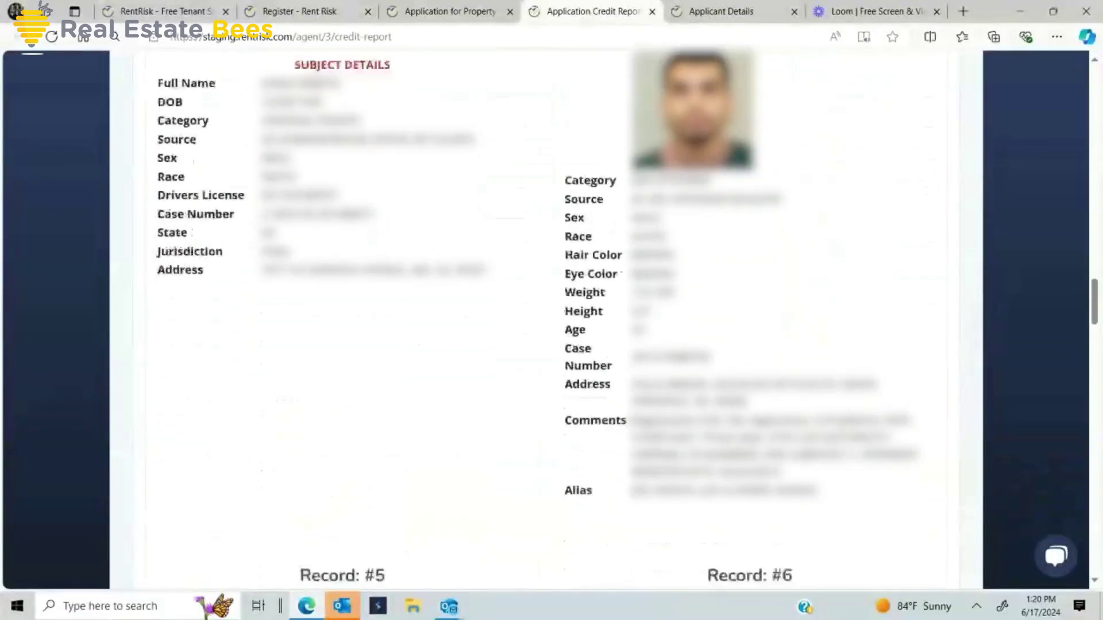
scroll(545, 322, "down", 10)
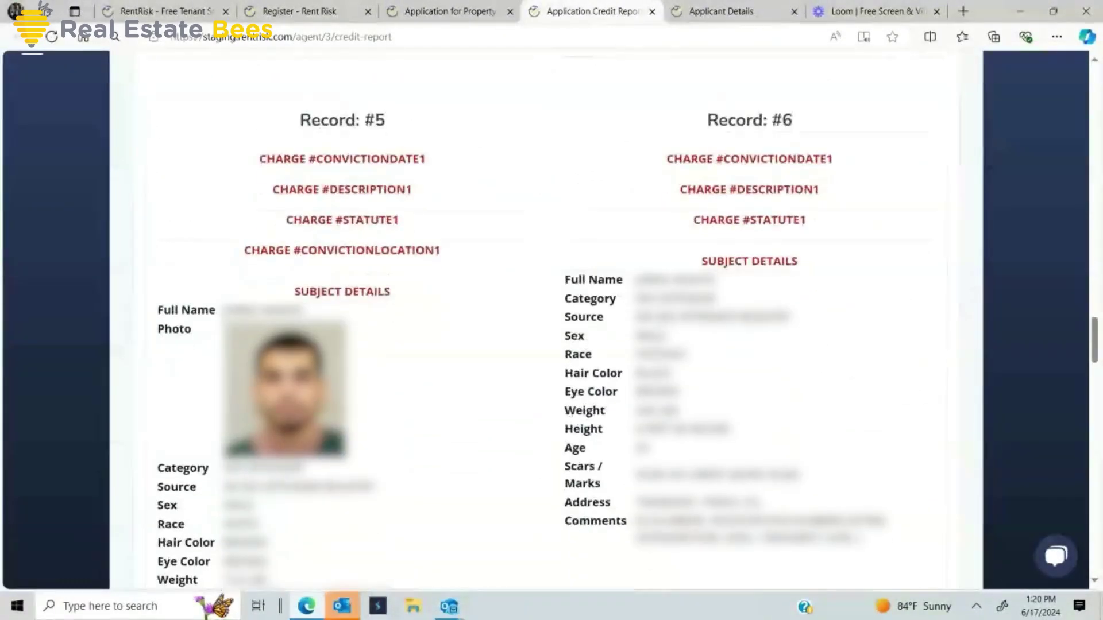
Examine the Housing Court Record Search through to the end of the report and return to the application
scroll(546, 322, "down", 1)
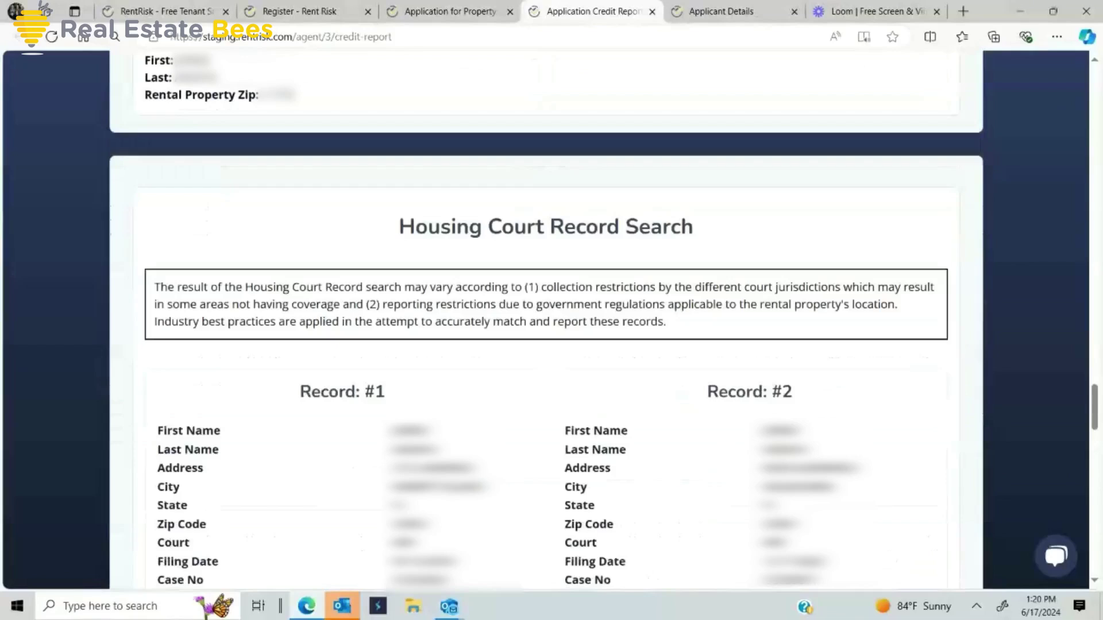
scroll(546, 322, "down", 2)
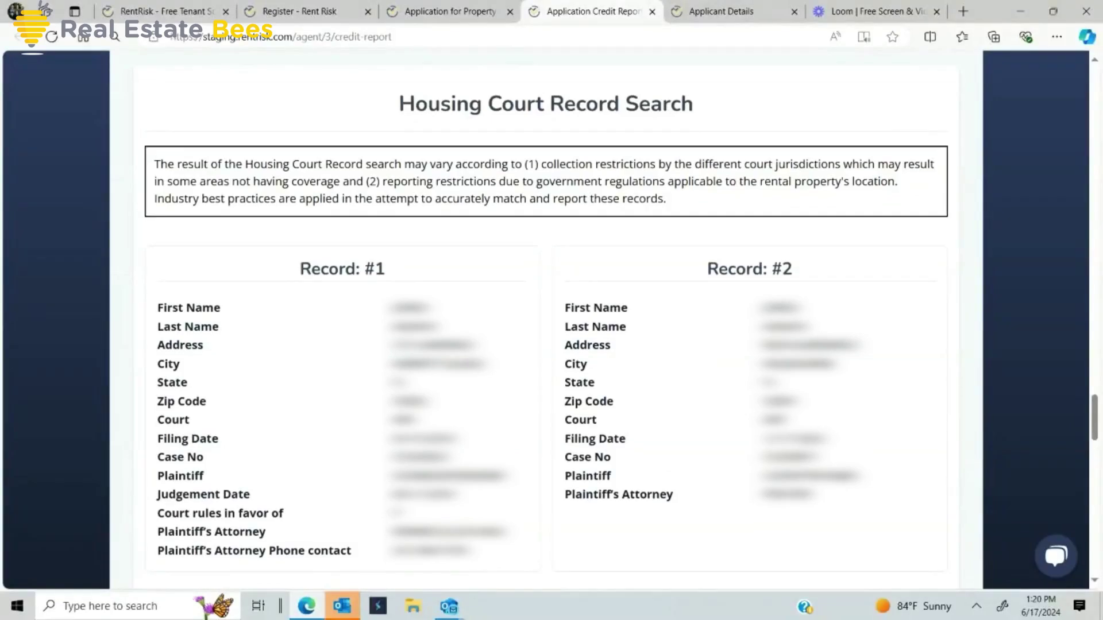
scroll(973, 451, "down", 1)
scroll(972, 451, "down", 9)
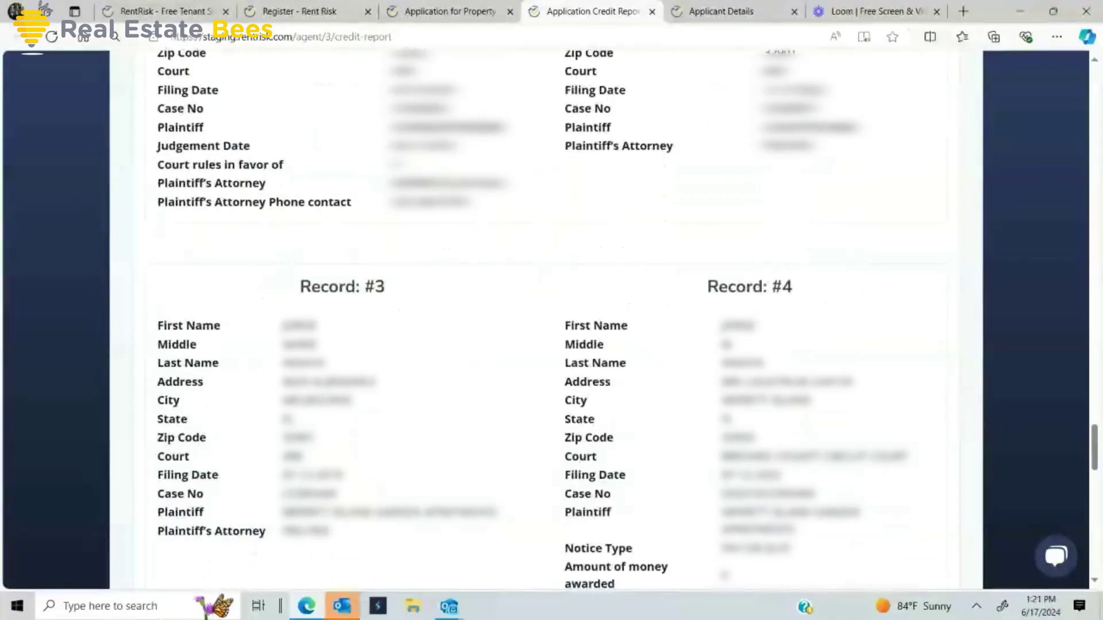
scroll(545, 322, "down", 12)
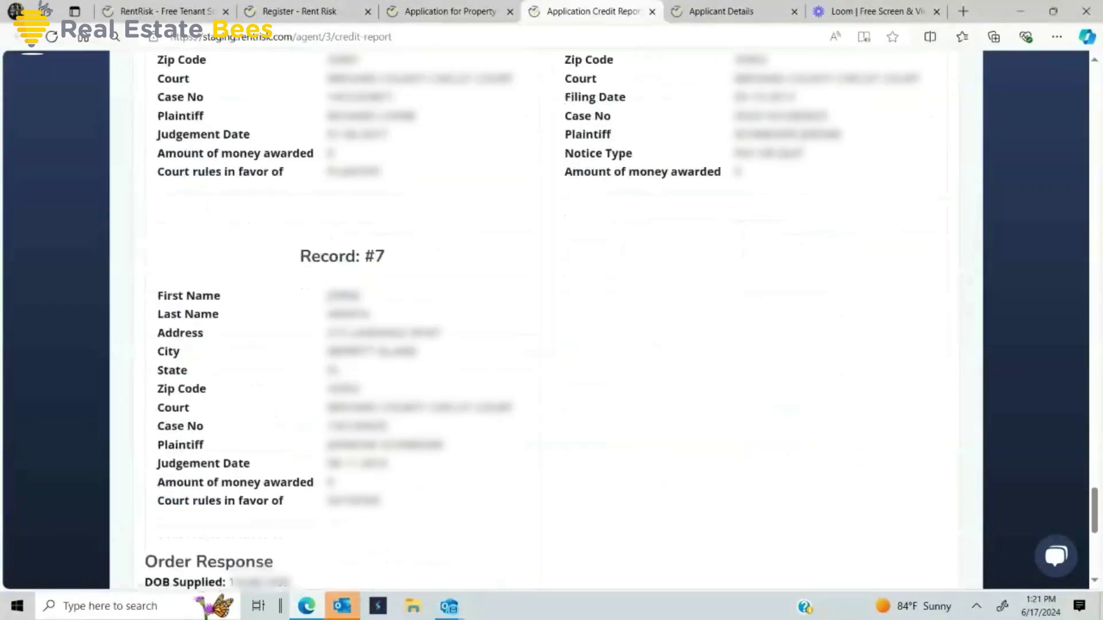
scroll(546, 321, "down", 5)
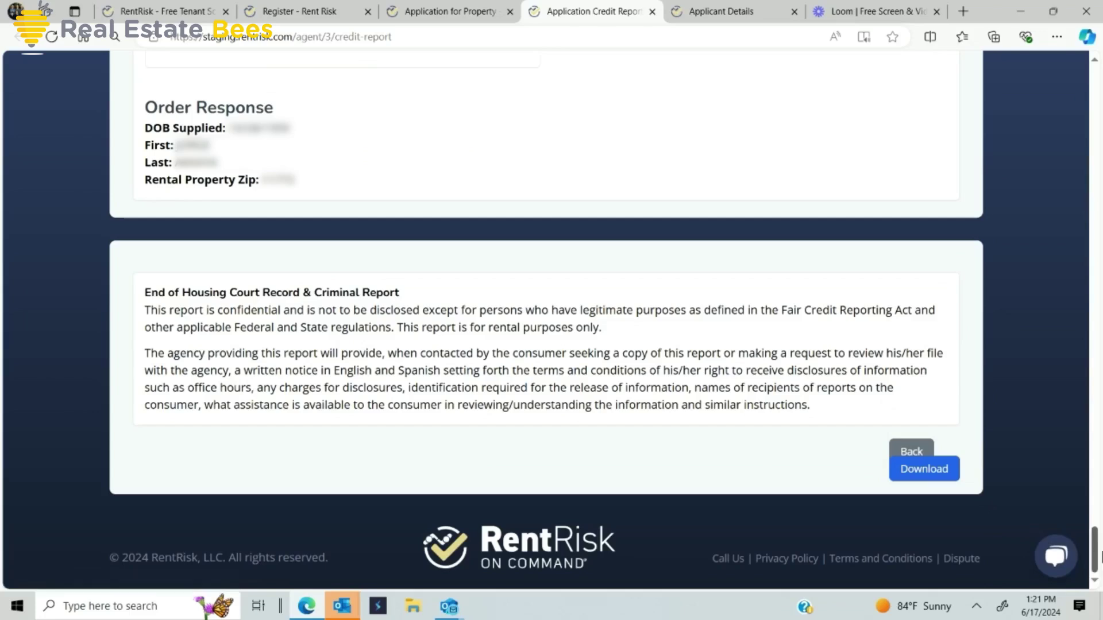
left_click_drag(1098, 556, 1099, 102)
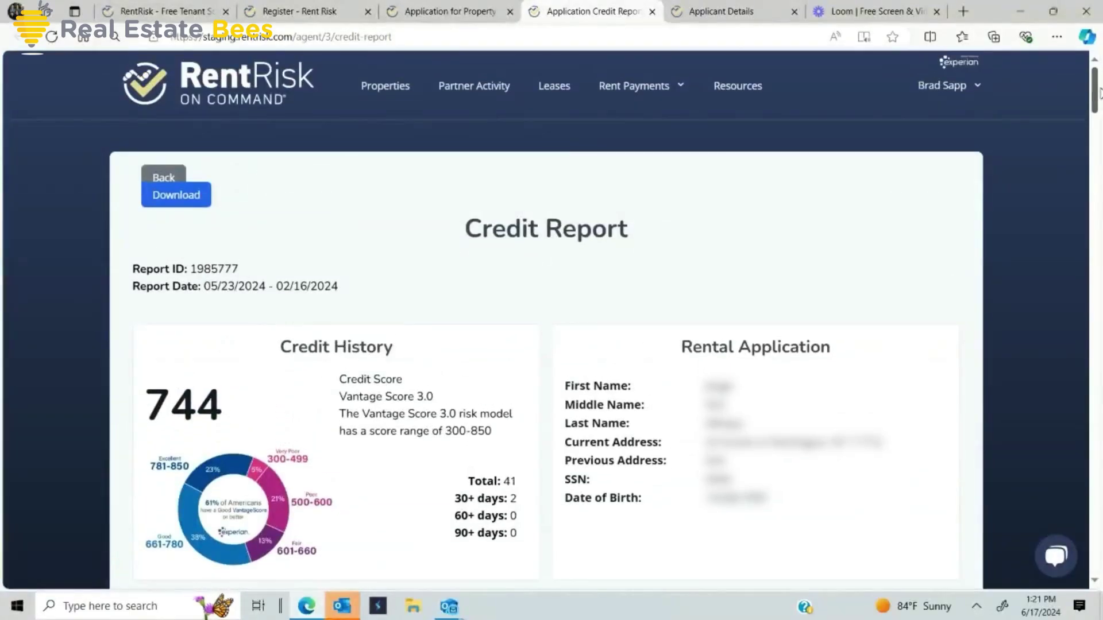
left_click(167, 176)
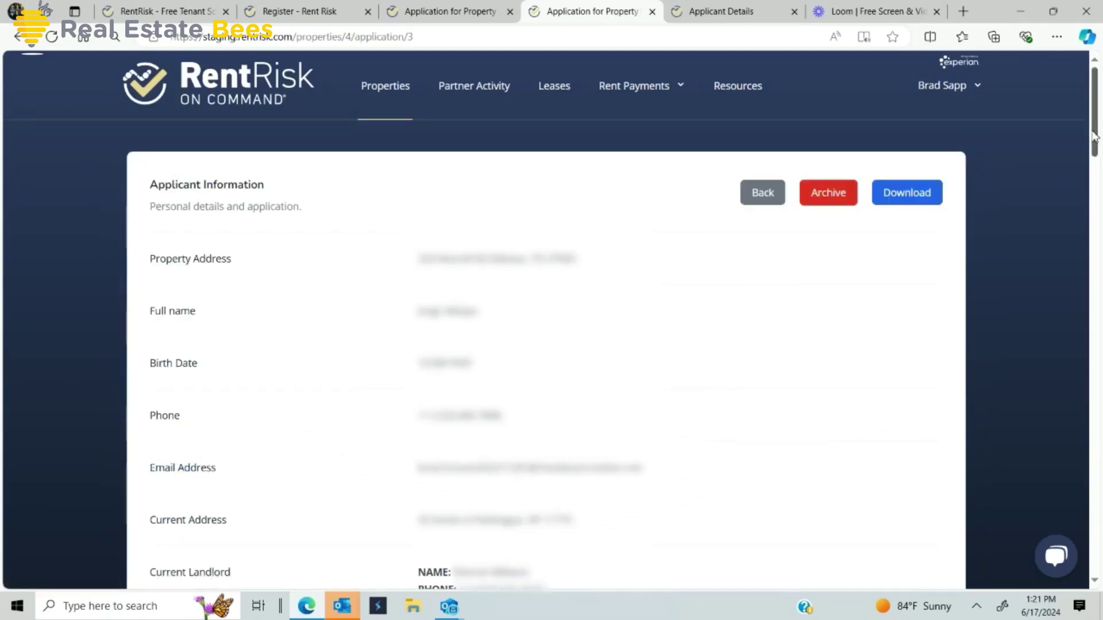
Examine the Leasing Decision Worksheet, from credit score and background records to estimated income, rental history and leasing decision
left_click_drag(1097, 139, 1101, 464)
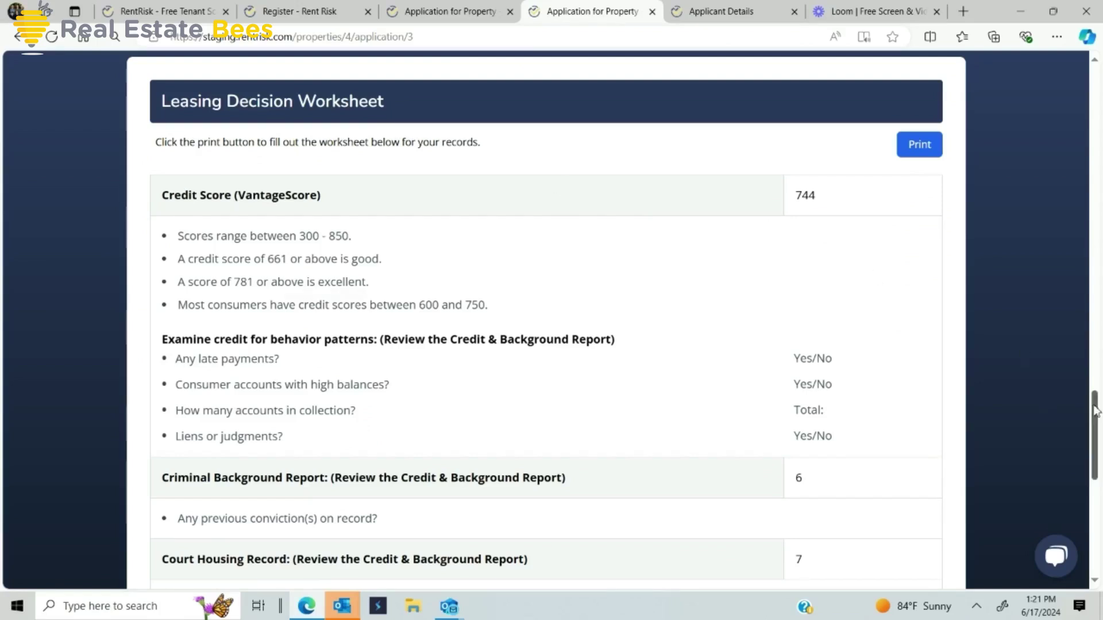
left_click_drag(1094, 410, 1096, 419)
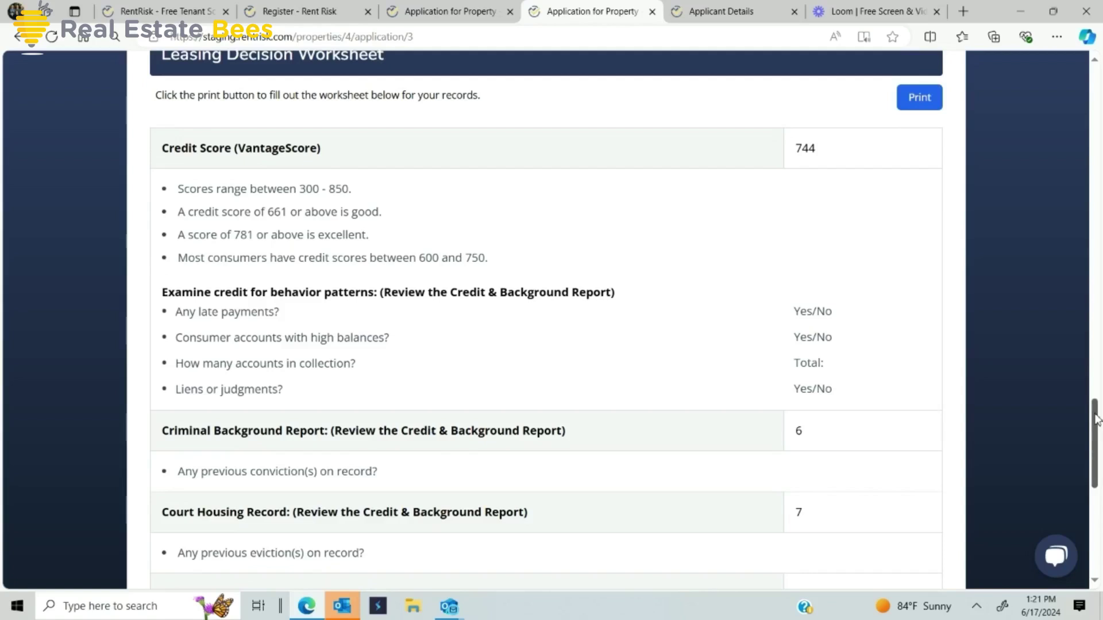
left_click_drag(1097, 420, 1097, 417)
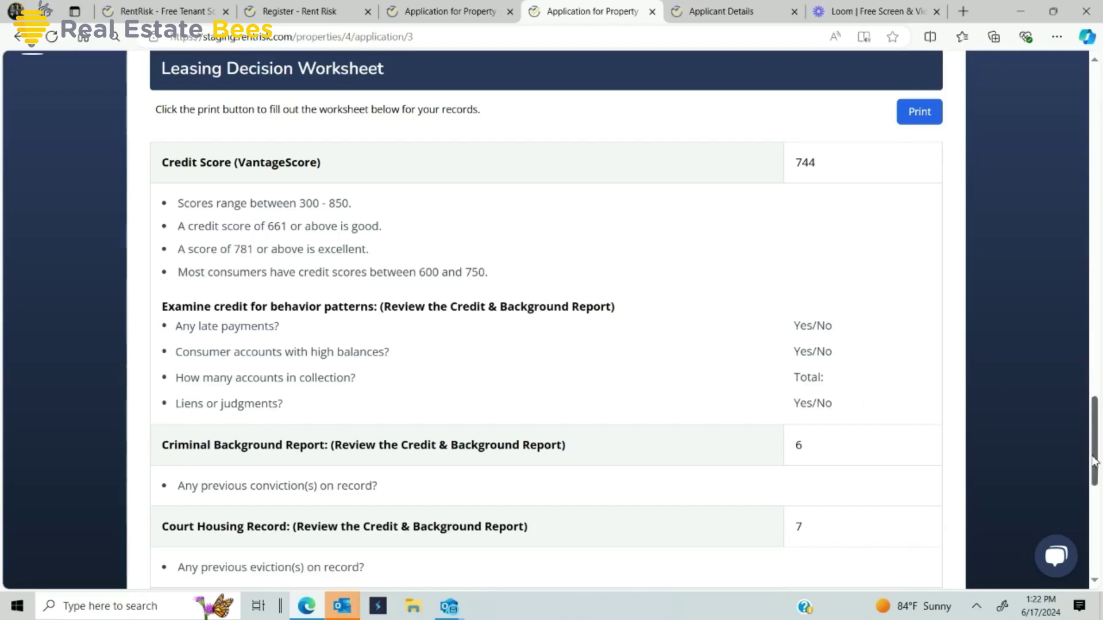
left_click_drag(1095, 463, 1101, 508)
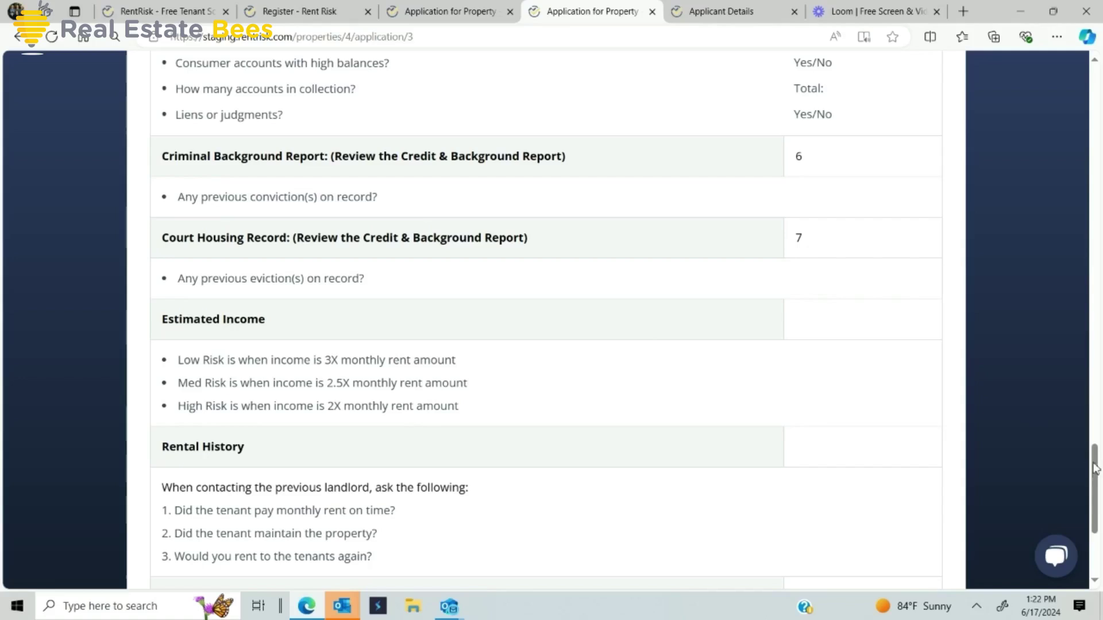
left_click_drag(1097, 468, 1098, 505)
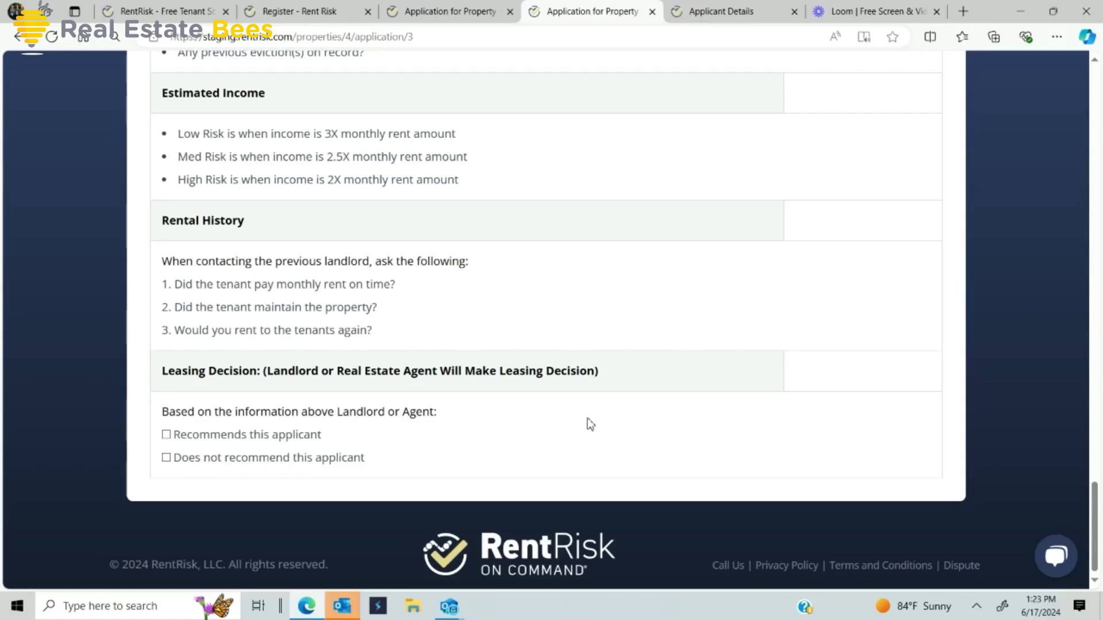
left_click_drag(1097, 527, 1097, 400)
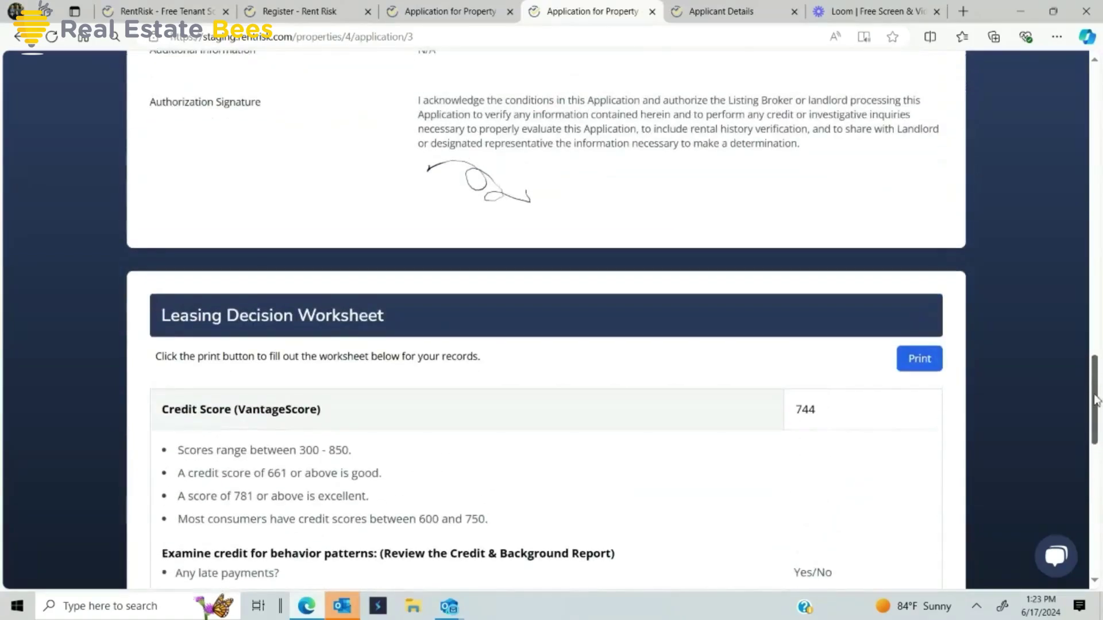
Return to the property's applications list, briefly reopen the 11/28/2023 application, and review the actions offered for the listed applicants
left_click_drag(1096, 400, 1097, 86)
left_click(763, 193)
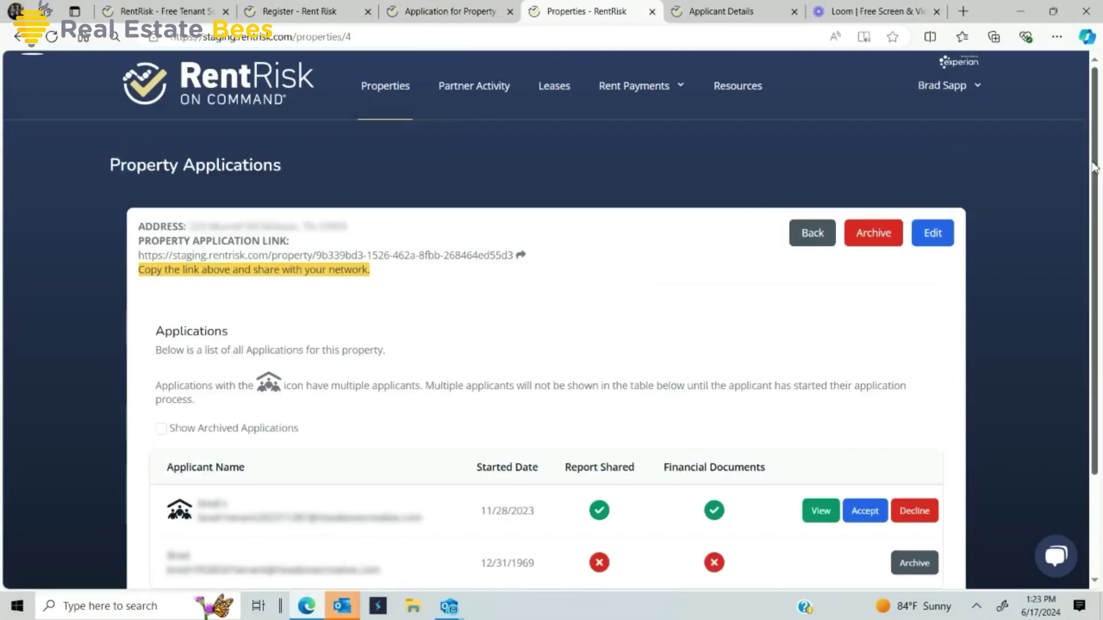
scroll(854, 437, "down", 1)
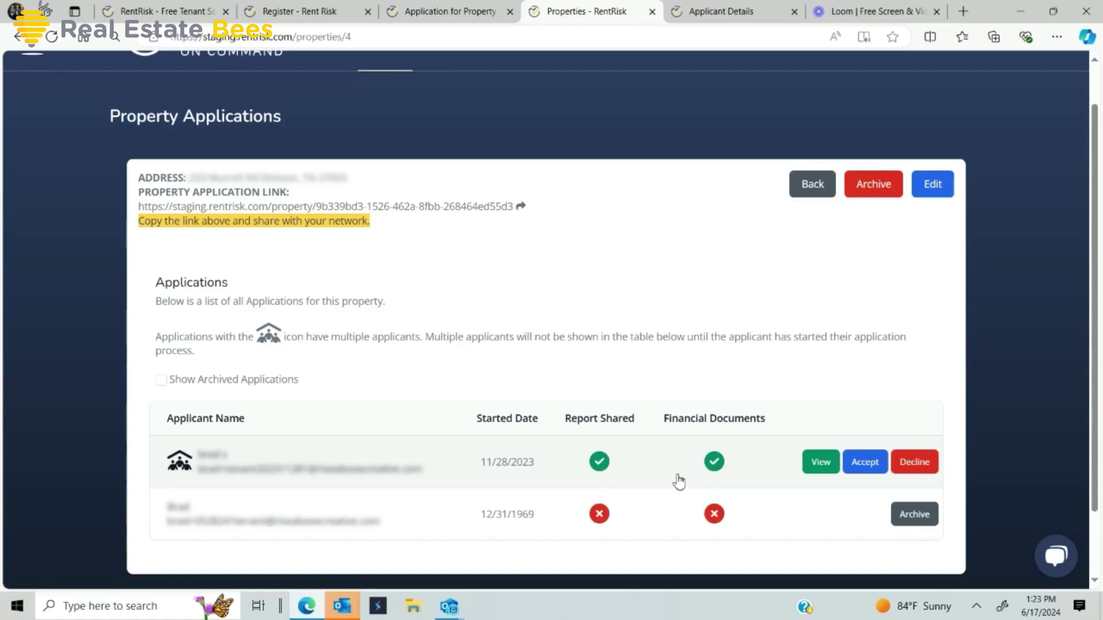
left_click(395, 472)
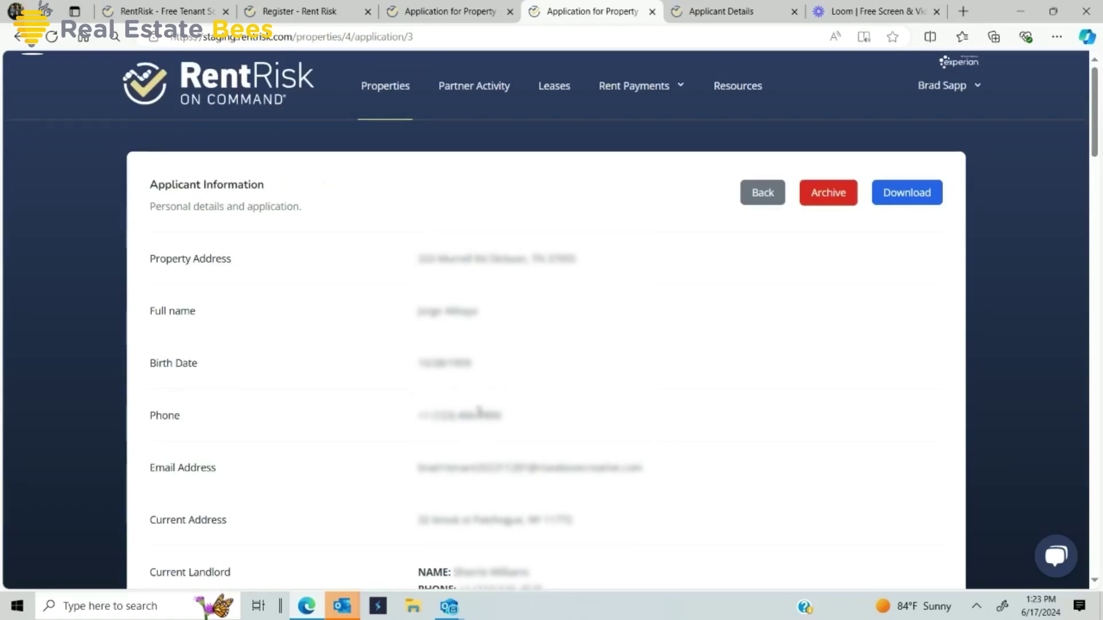
left_click(762, 194)
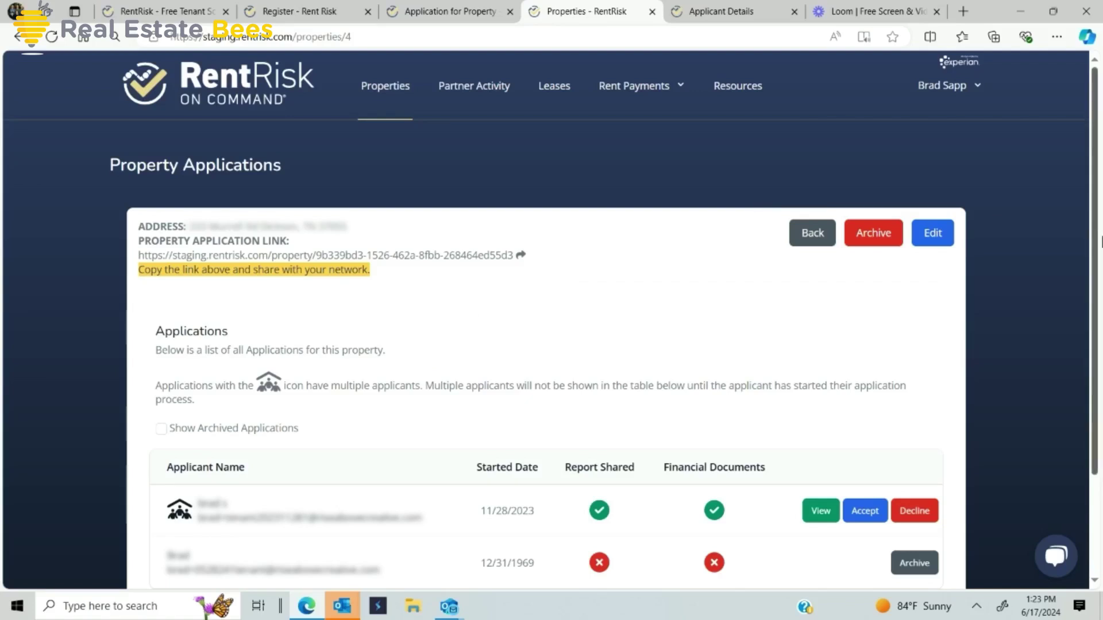
left_click_drag(1096, 253, 1101, 367)
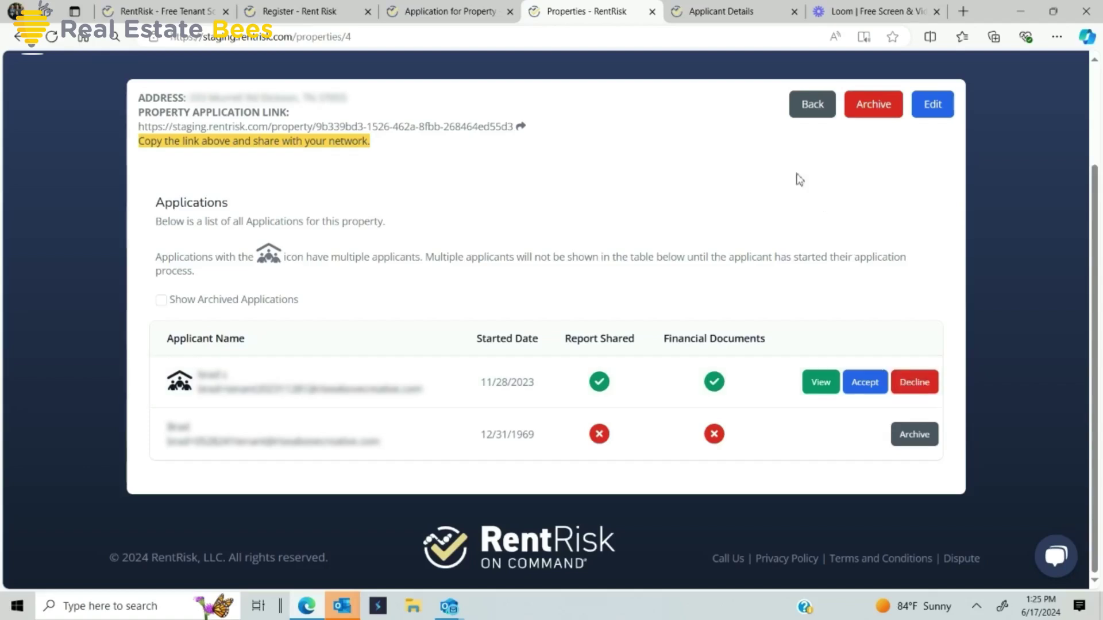
Open the rent payment Rental Properties list and examine the Monthly Rental Ledger of the property rented at $3,500
left_click(809, 105)
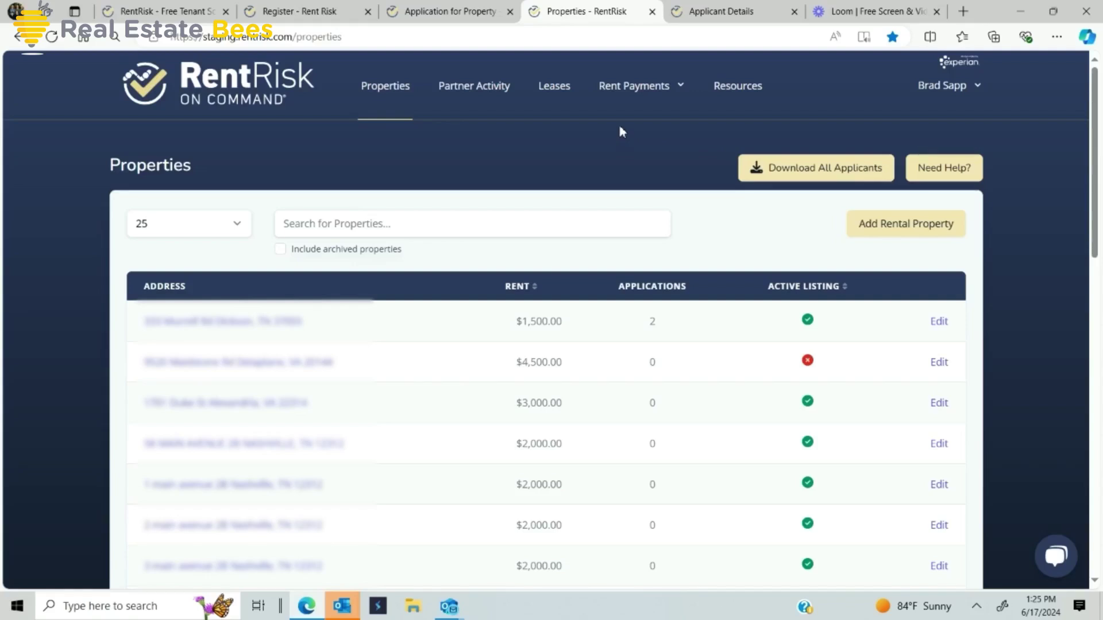
left_click(625, 91)
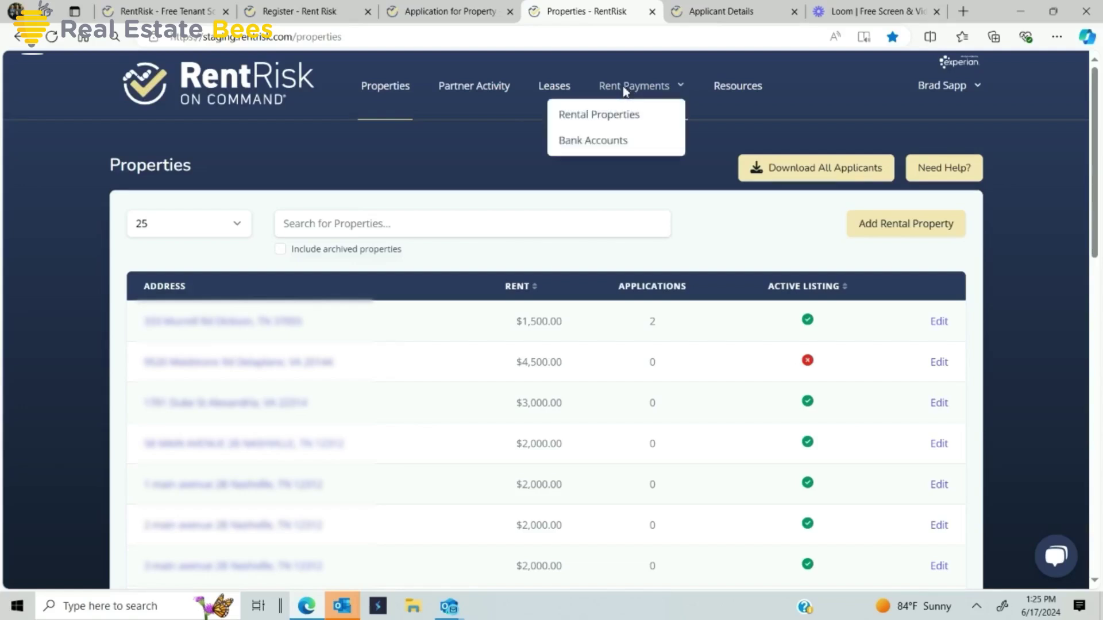
left_click(602, 123)
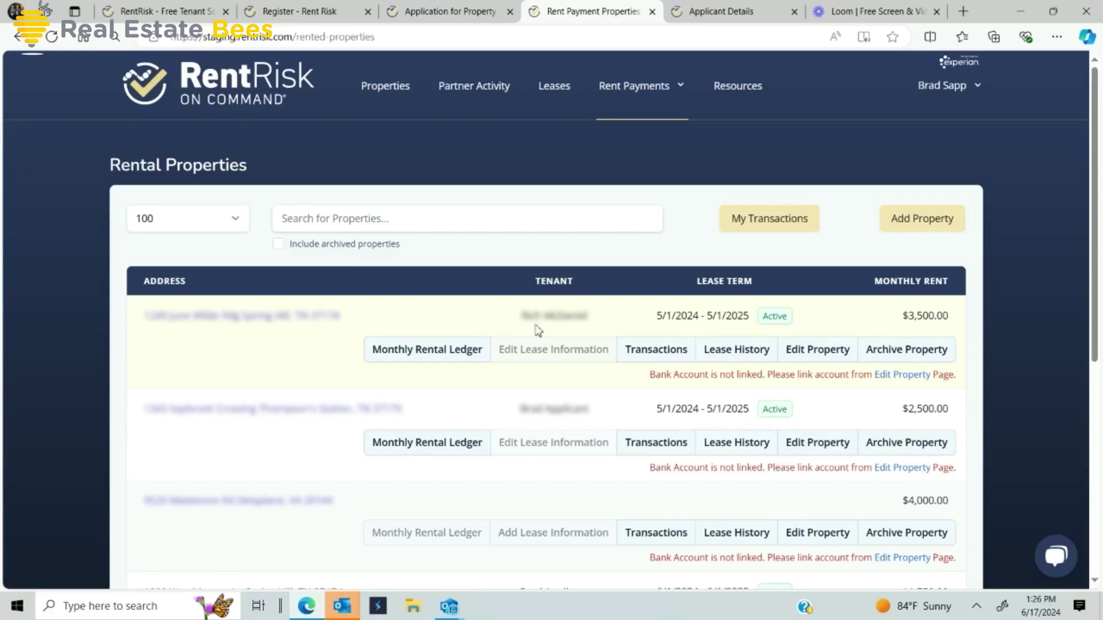
left_click(470, 355)
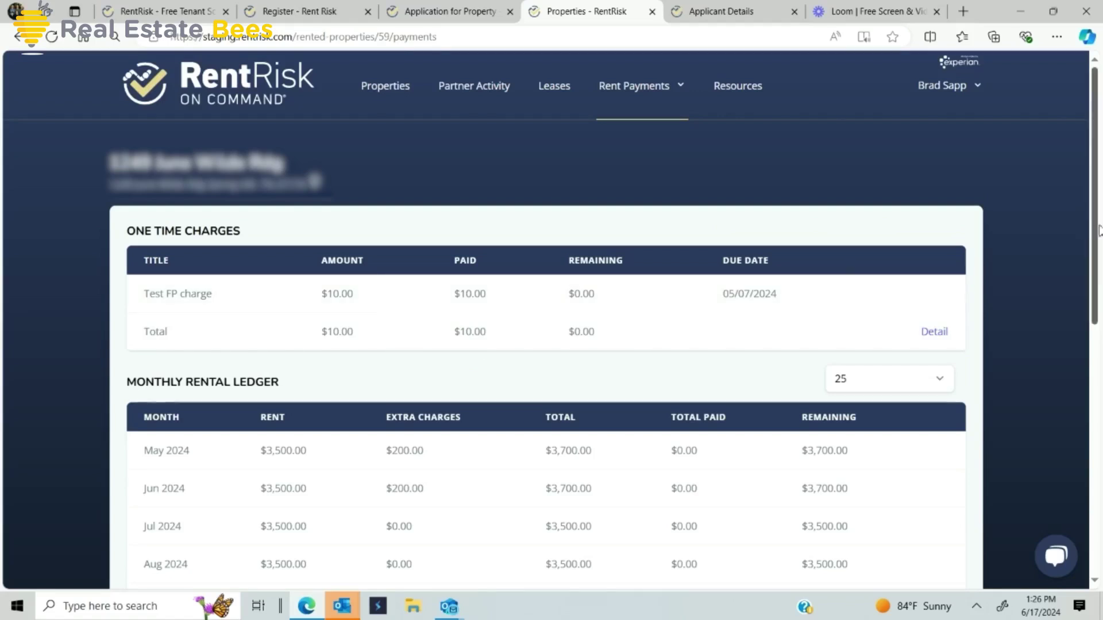
left_click_drag(1099, 229, 1100, 335)
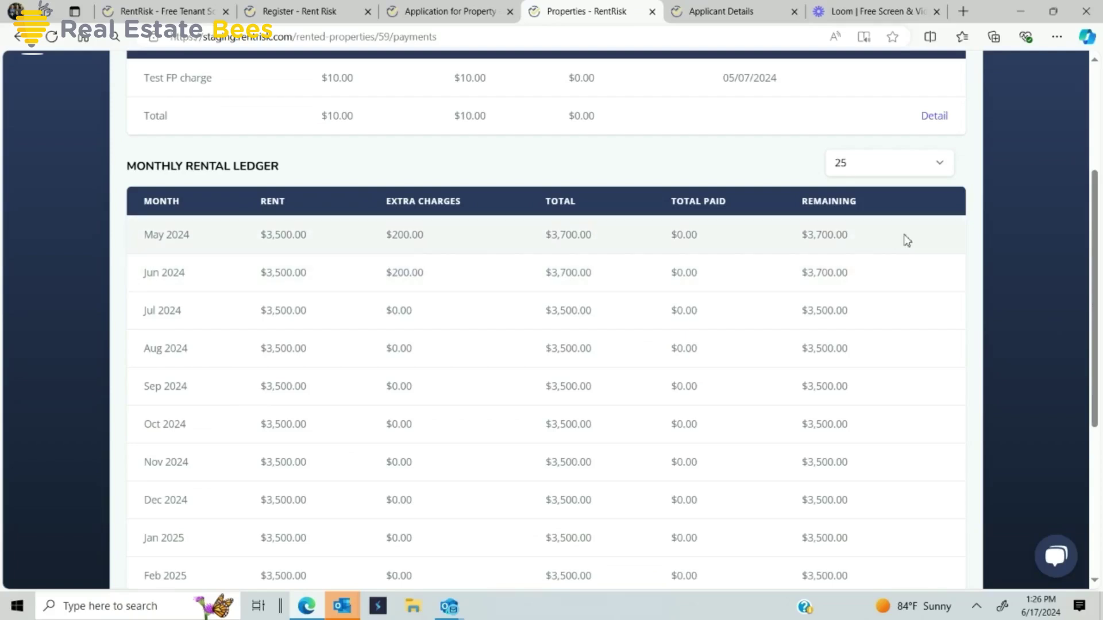
View the Leases page where the lease process is started, and return to the Properties list
left_click_drag(1096, 220, 1101, 104)
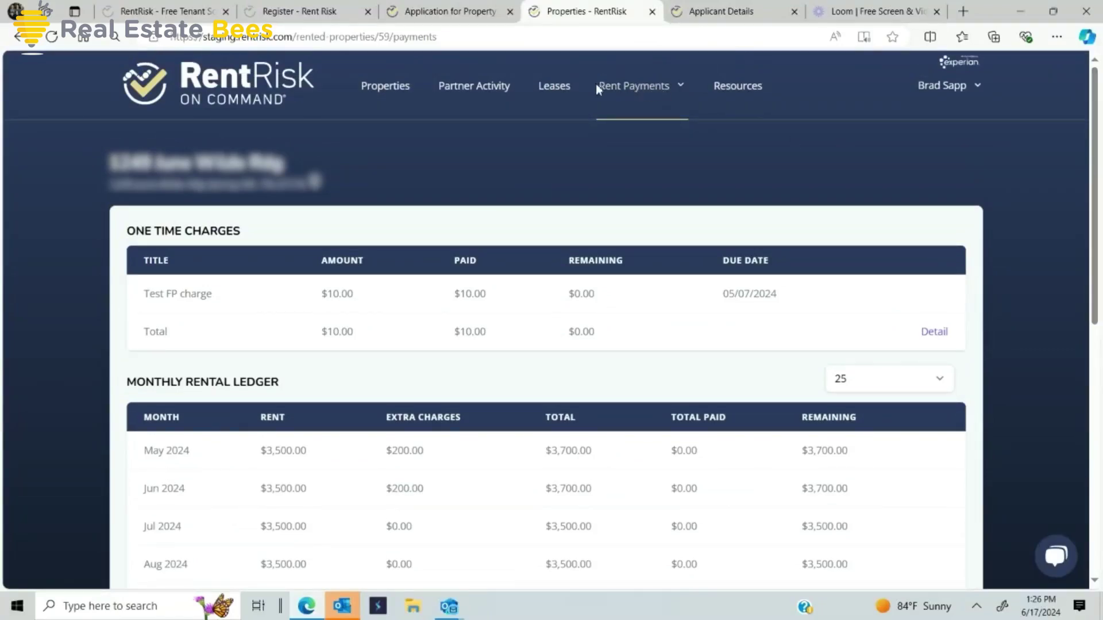
left_click(562, 92)
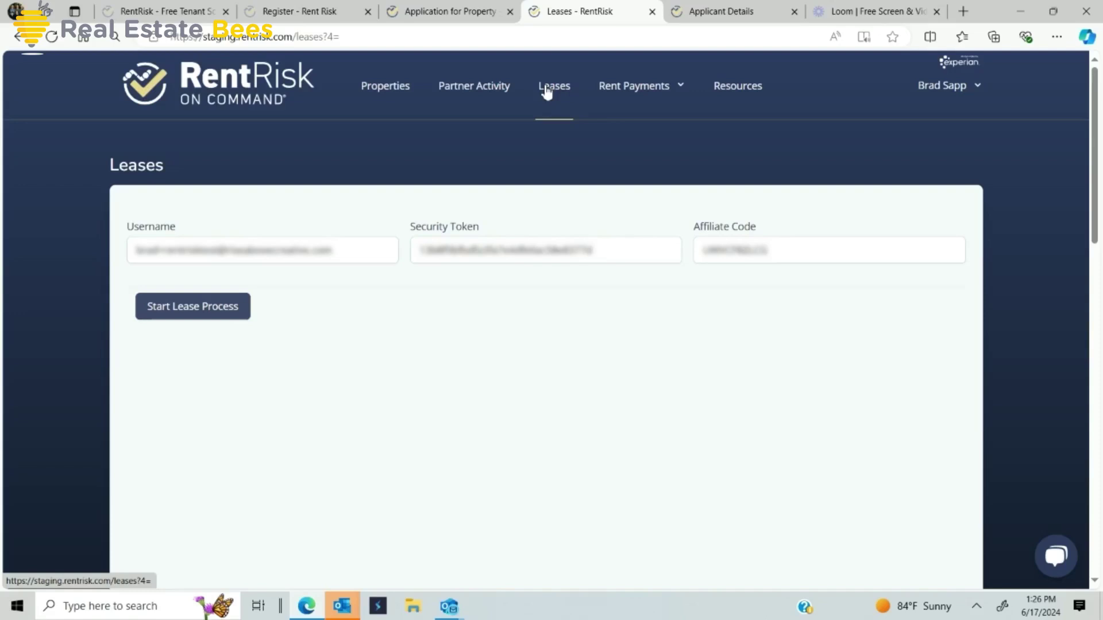
left_click(390, 93)
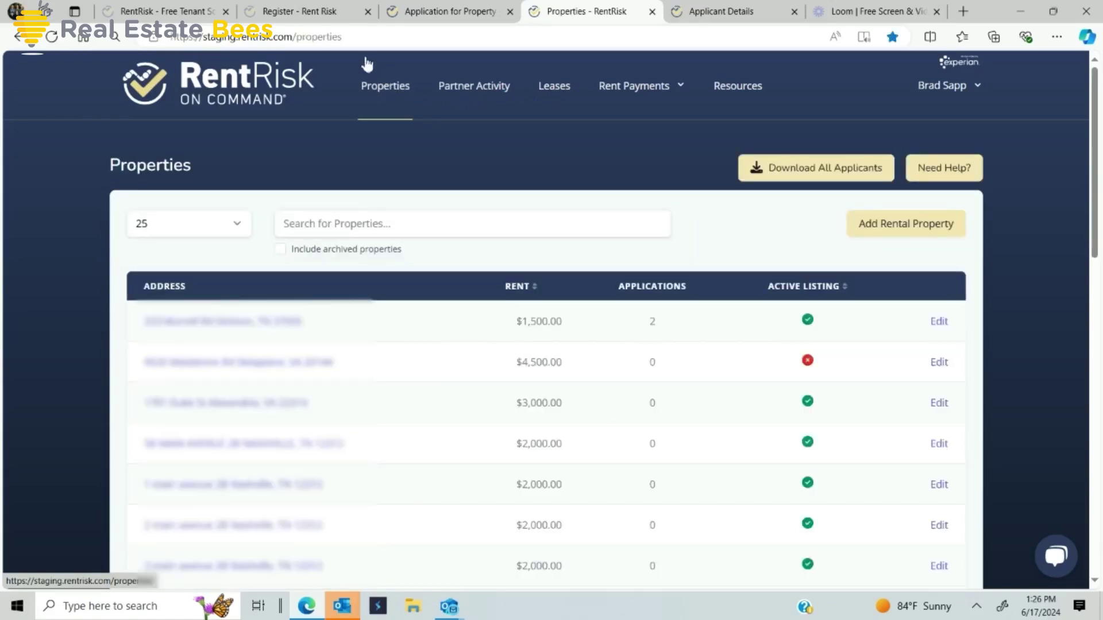
Revisit the RentRisk home page and the registration form for a free agent or landlord account
left_click(178, 9)
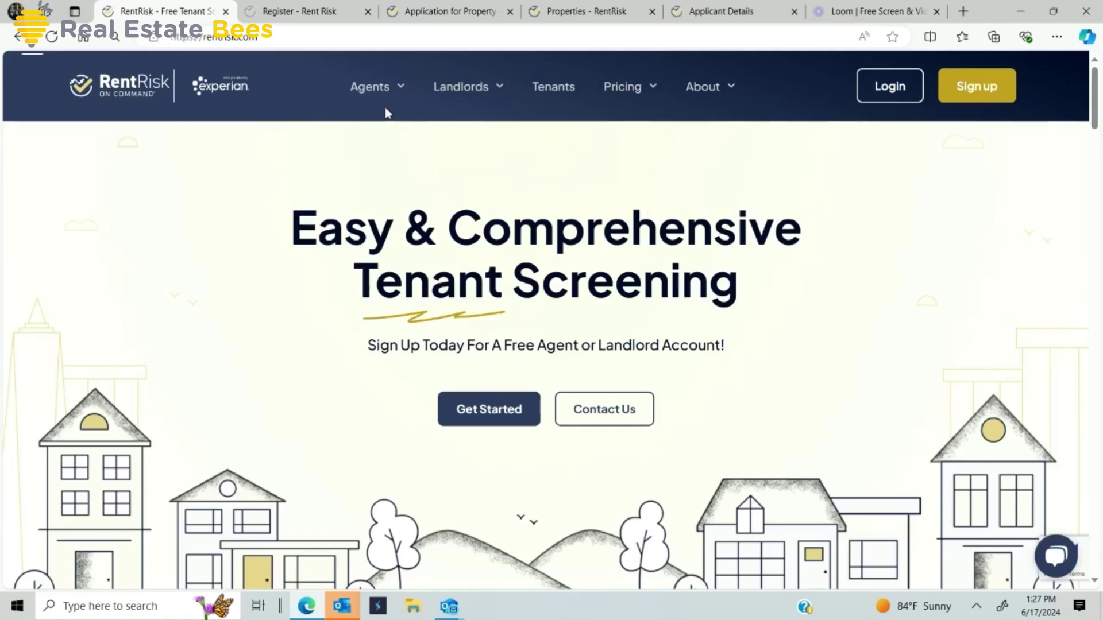
left_click(323, 13)
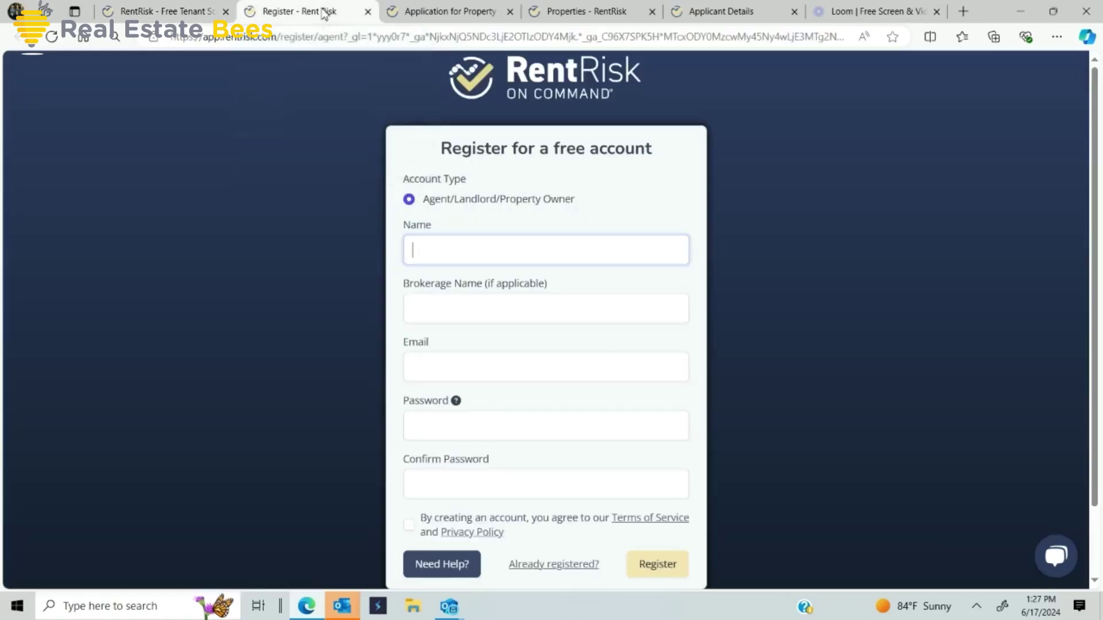
Return to the open rental application, back out of it and its property's applications list, and view the Resources page
left_click(444, 16)
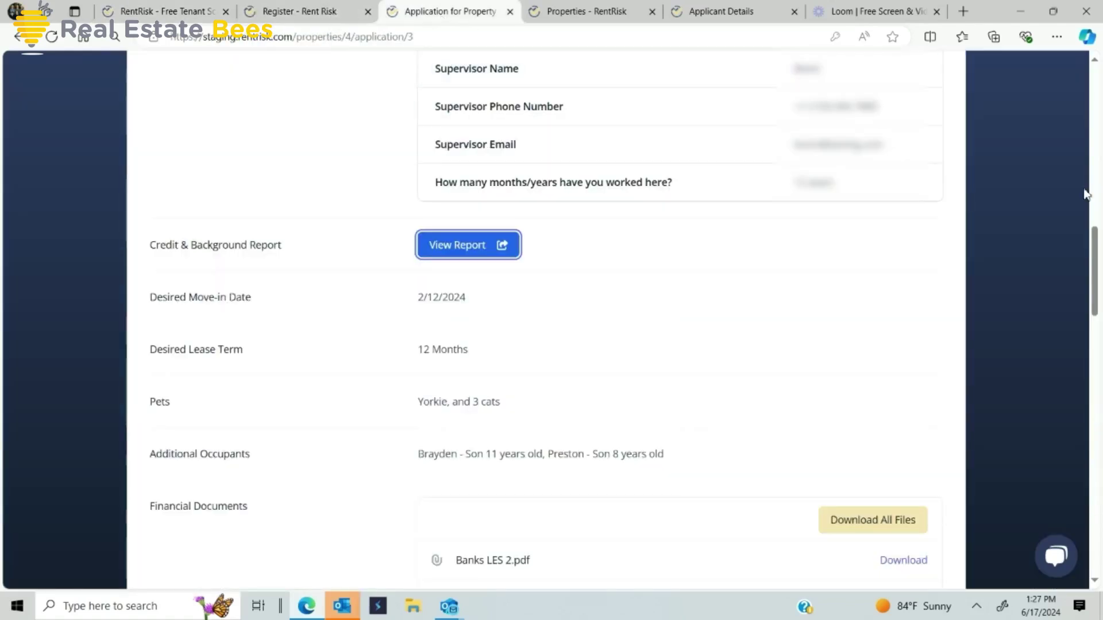
left_click_drag(1094, 265, 1097, 106)
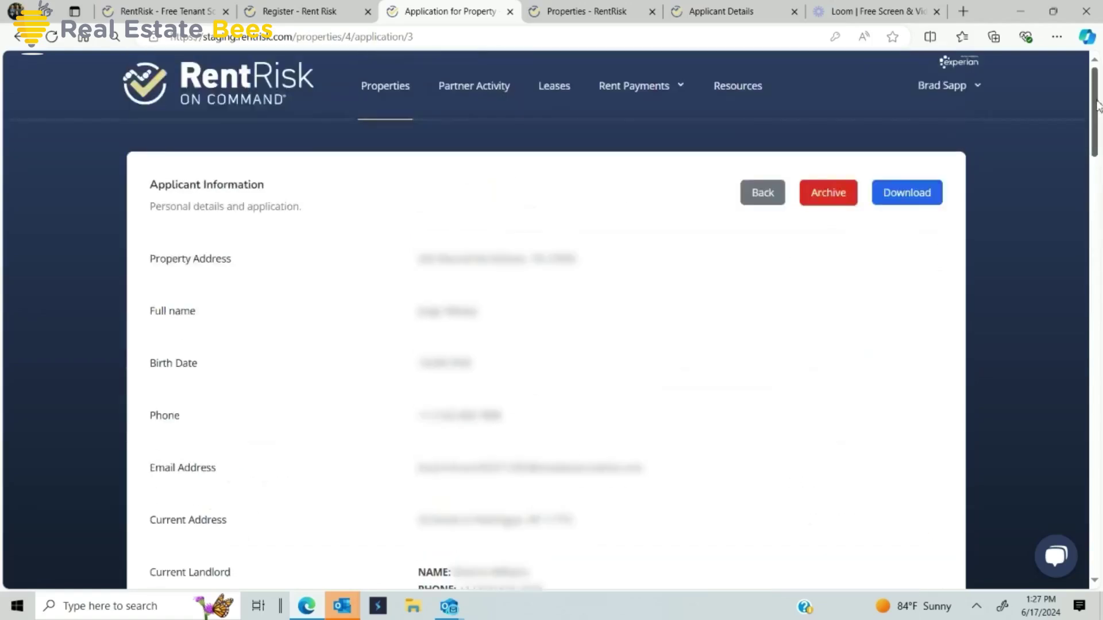
left_click(762, 194)
left_click(808, 234)
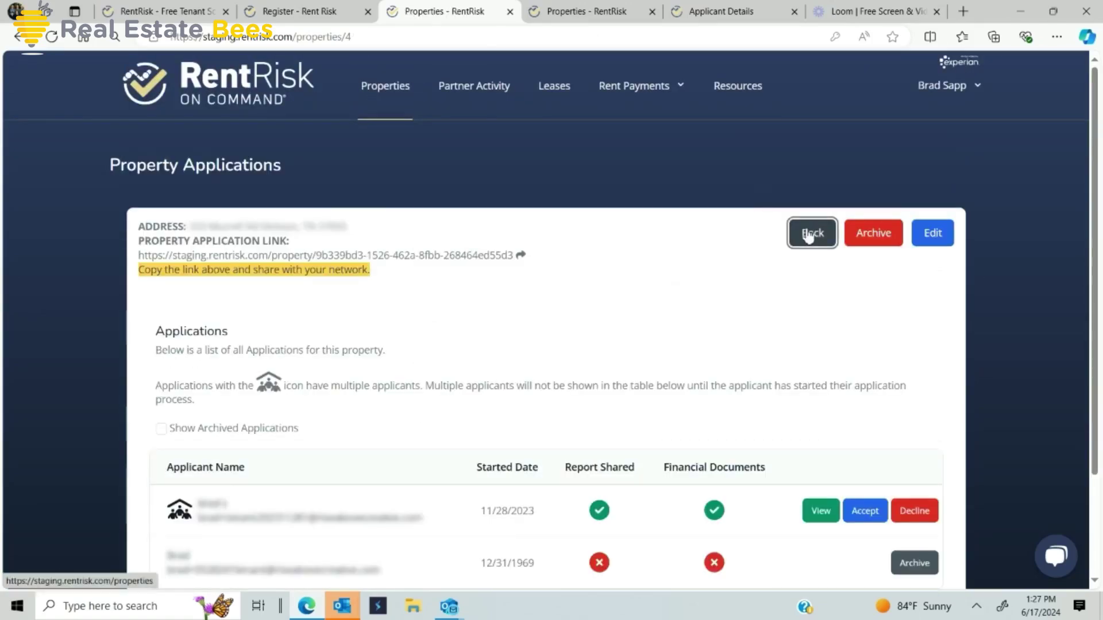
left_click(740, 88)
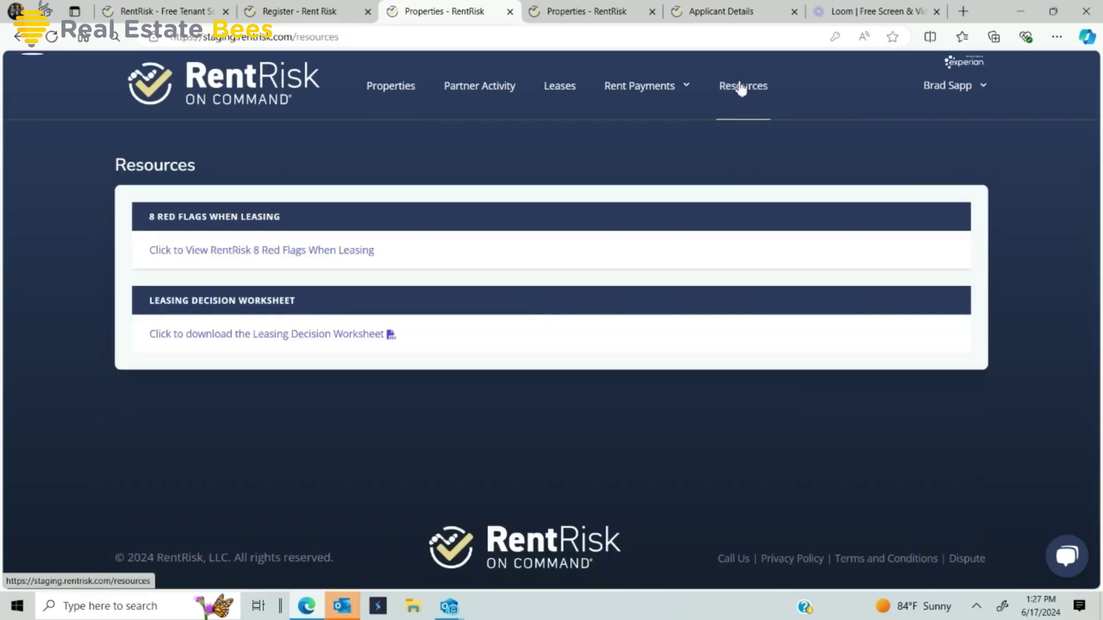